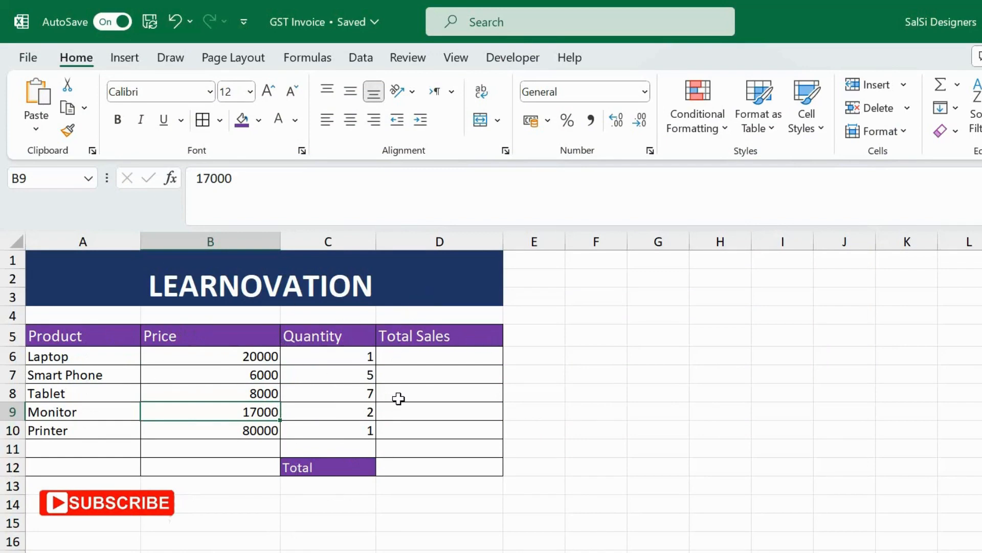
# - Enter 1*20000 without an equals sign as the Laptop's Total Sales in cell D6
pyautogui.click(435, 358)
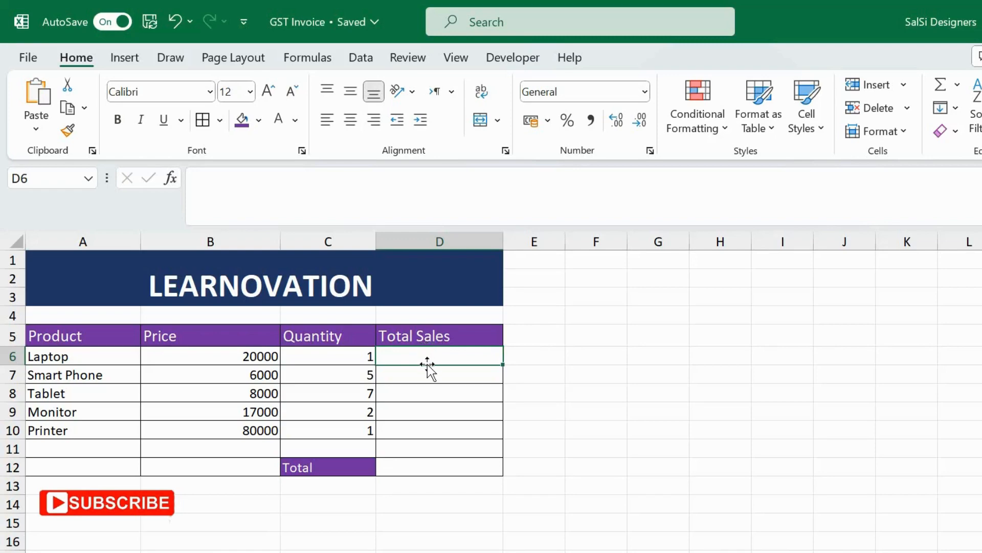
pyautogui.click(429, 380)
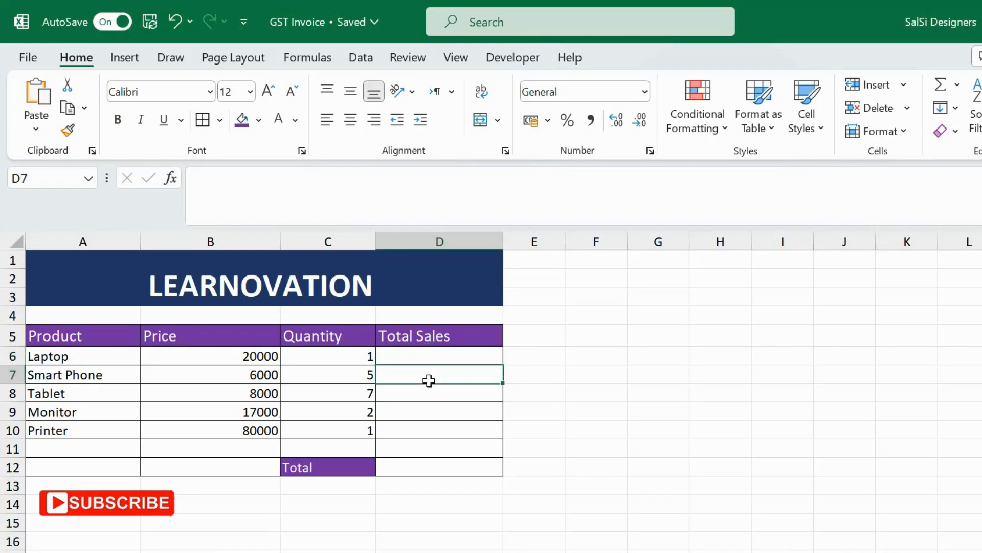
pyautogui.press('Up')
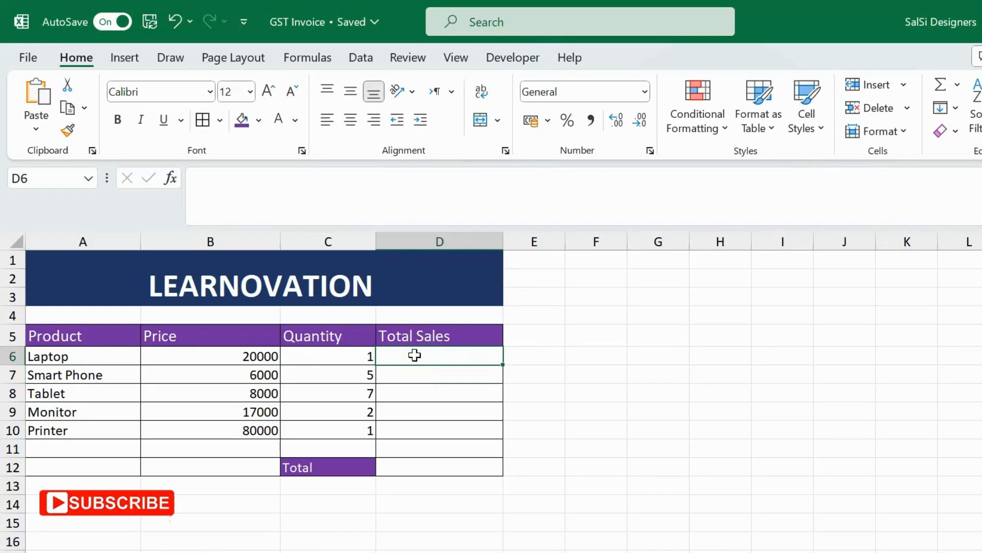
pyautogui.write('1*')
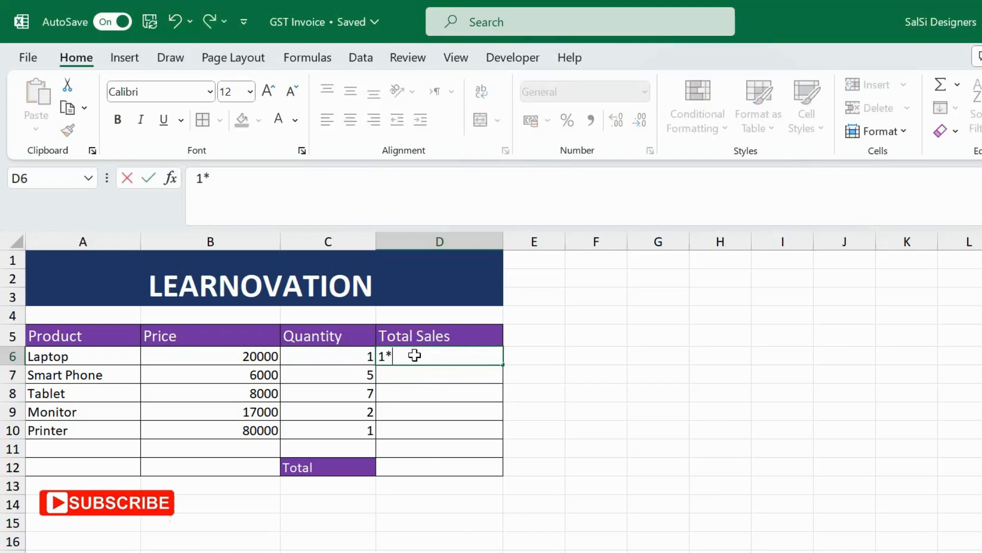
pyautogui.write('20000')
pyautogui.press('Return')
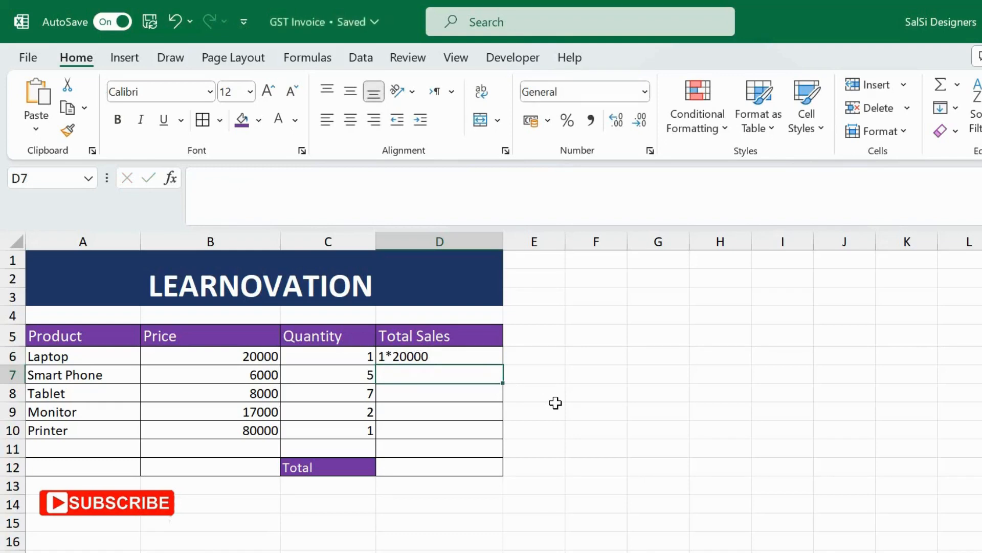
# - Add an equals sign in front of the entry in D6 to make it the formula =1*20000
pyautogui.press('Up')
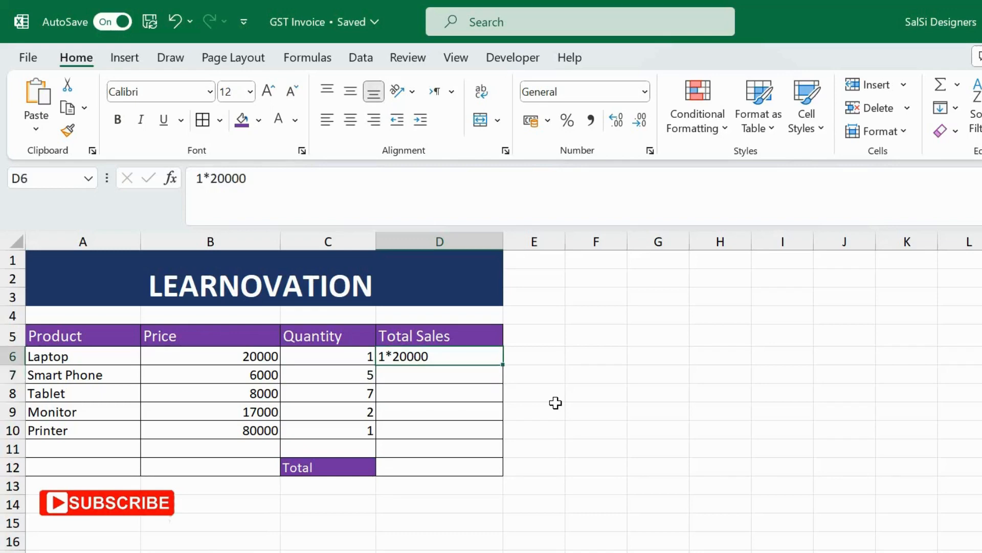
pyautogui.press('F2')
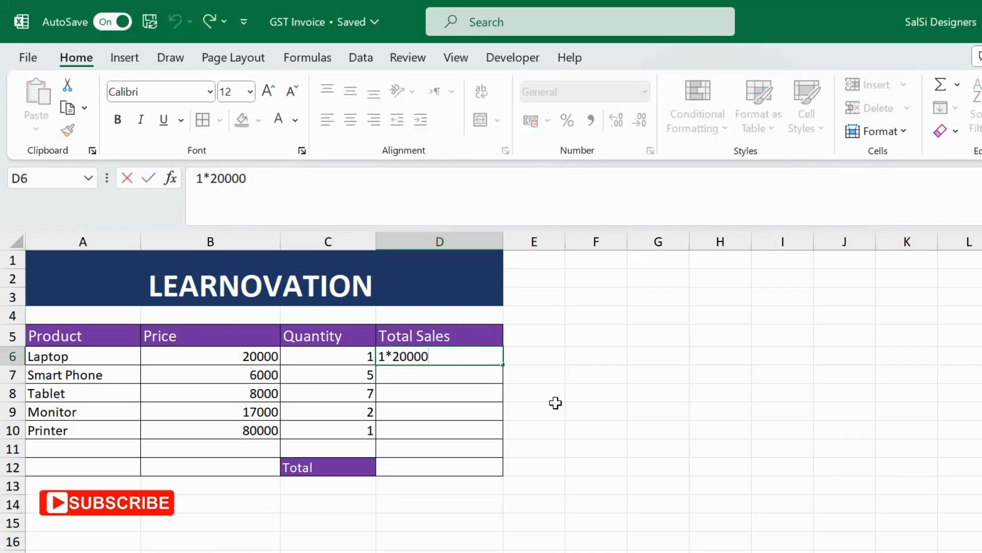
pyautogui.press('Left')
pyautogui.press('Left')
pyautogui.press('Left')
pyautogui.press('Left')
pyautogui.press('Left')
pyautogui.press('Left')
pyautogui.write('=')
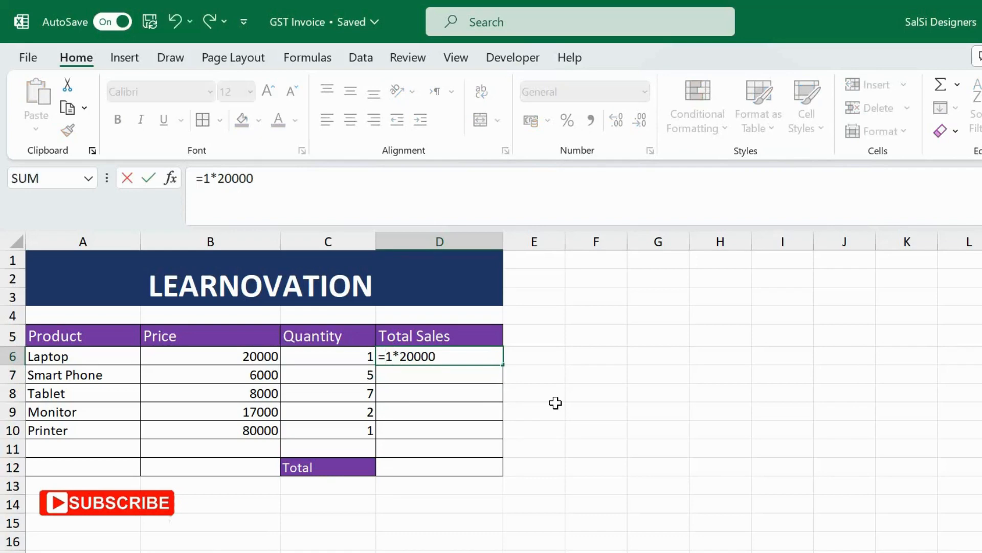
pyautogui.press('Return')
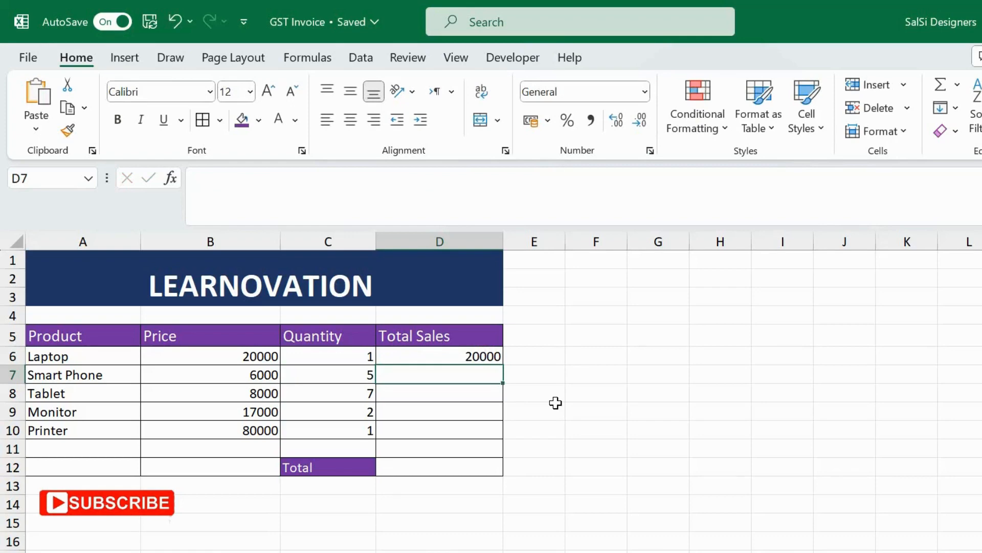
# - Calculate the Smart Phone's Total Sales in D7 with the formula =5*6000
pyautogui.write('=')
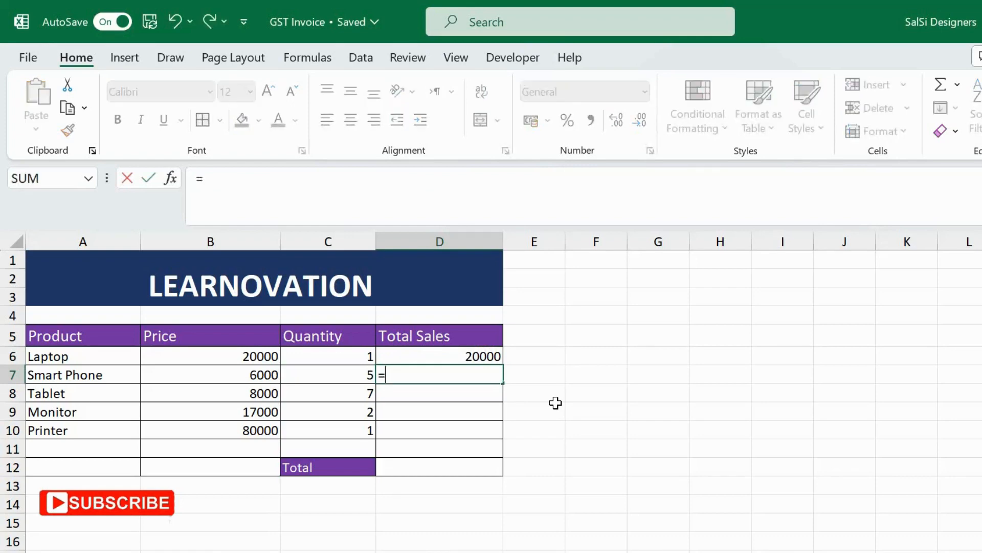
pyautogui.write('5*6000')
pyautogui.press('Return')
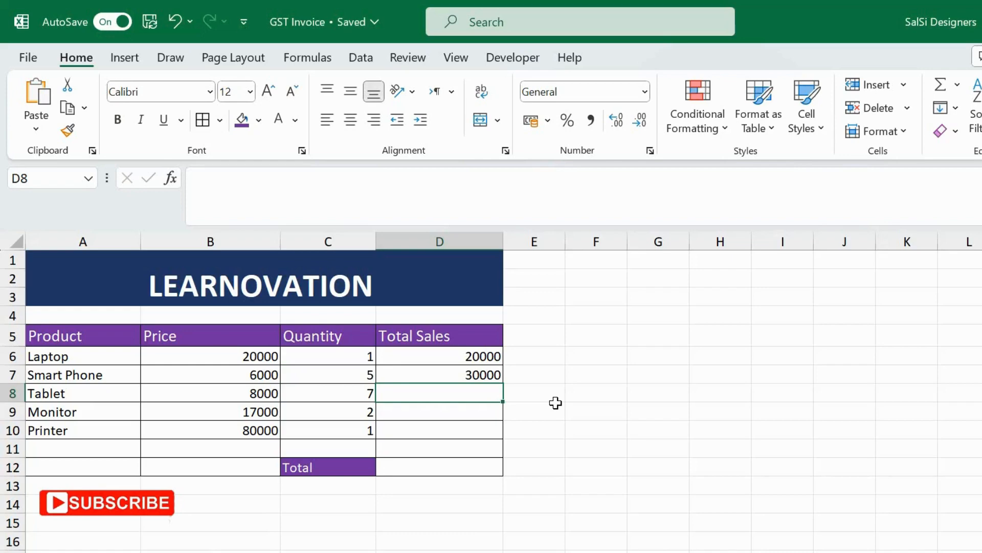
# - Try the multiplication =789*7 in the empty cell I8 and clear the cell again
pyautogui.click(763, 384)
pyautogui.write('=7')
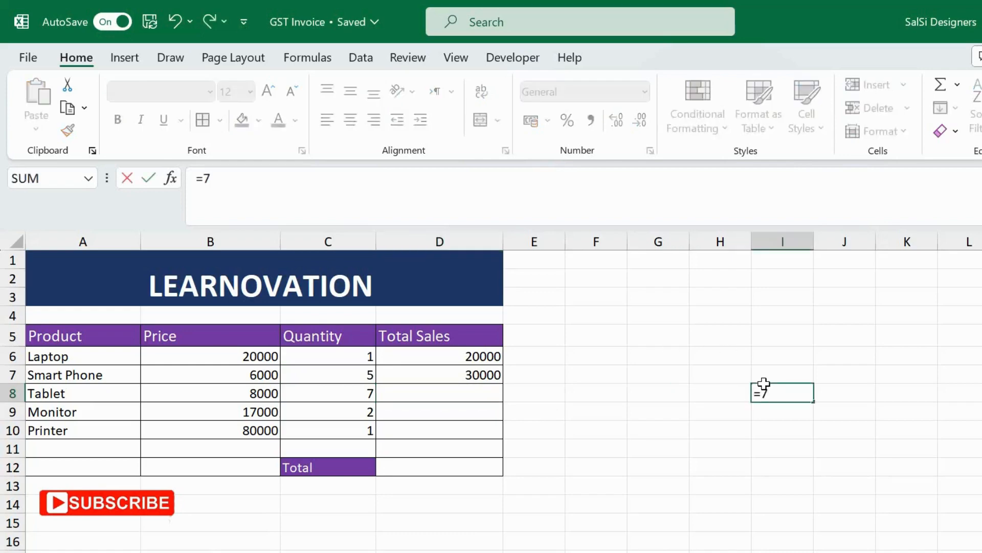
pyautogui.write('89*7')
pyautogui.press('Return')
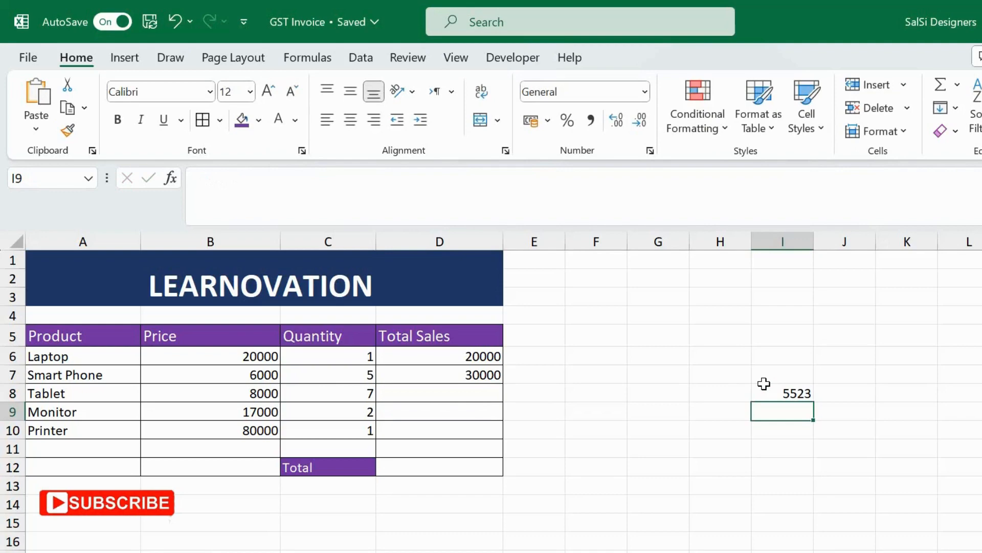
pyautogui.click(764, 385)
pyautogui.press('Delete')
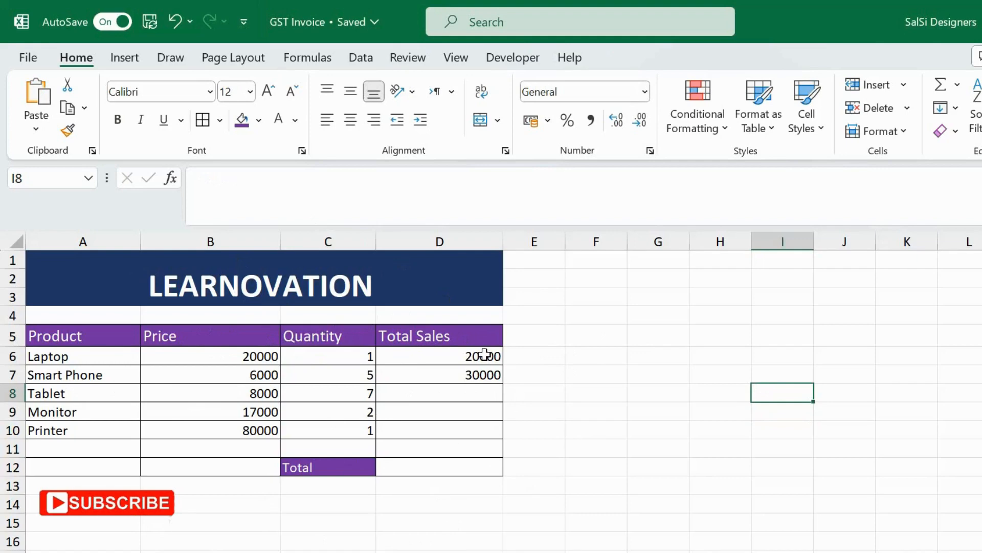
# - Review the Total Sales entries in D6 and D7 and set the Laptop's quantity in C6 to 2
pyautogui.moveTo(484, 354); pyautogui.dragTo(476, 406)
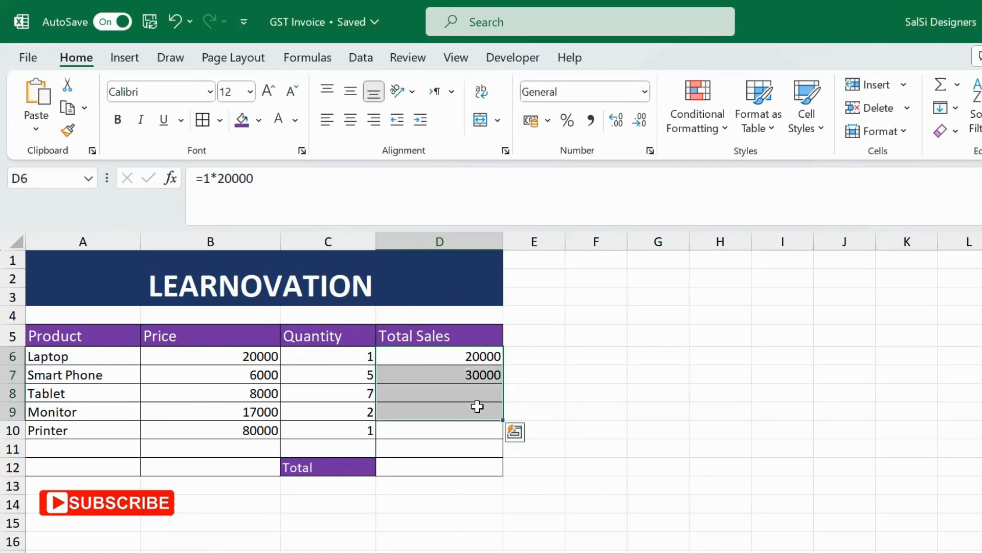
pyautogui.click(467, 377)
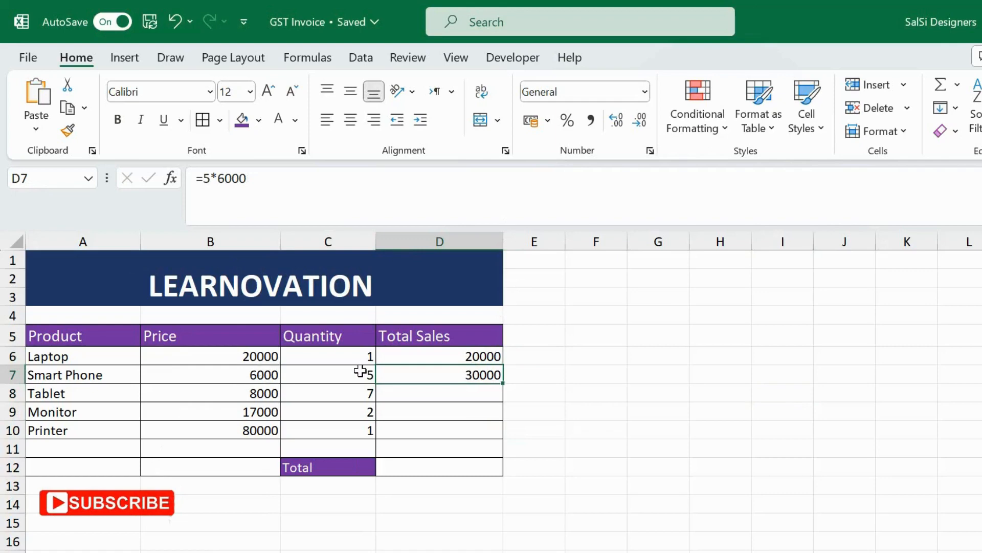
pyautogui.click(374, 353)
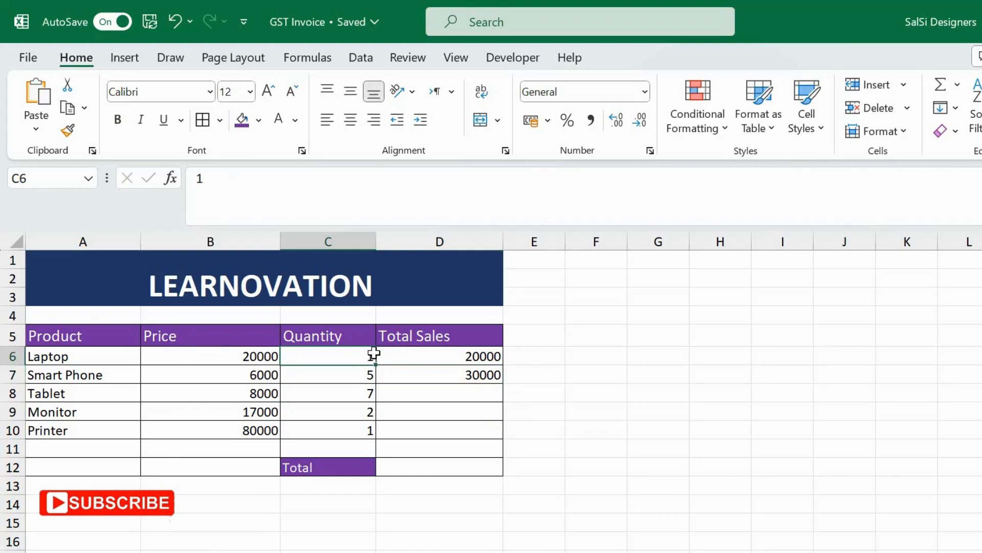
pyautogui.write('2')
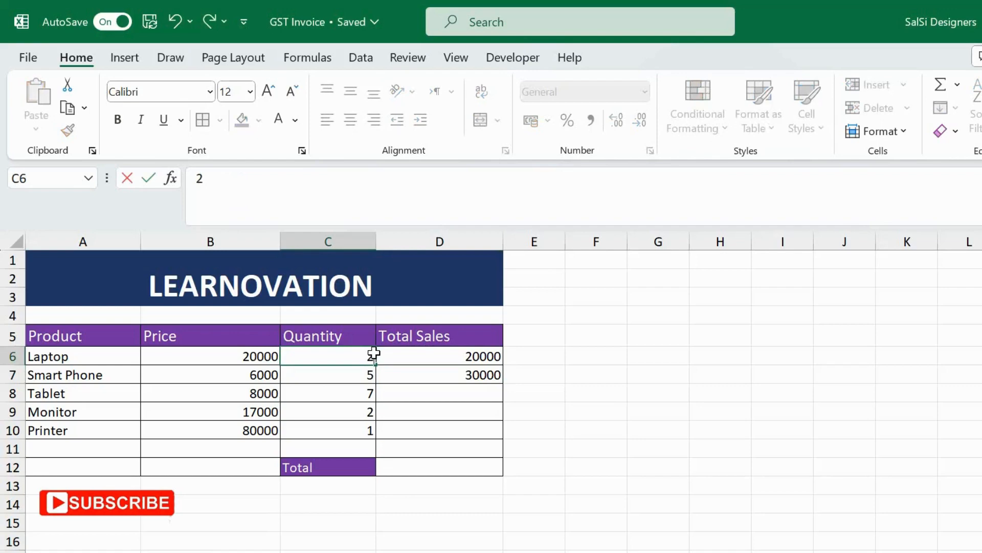
pyautogui.press('Return')
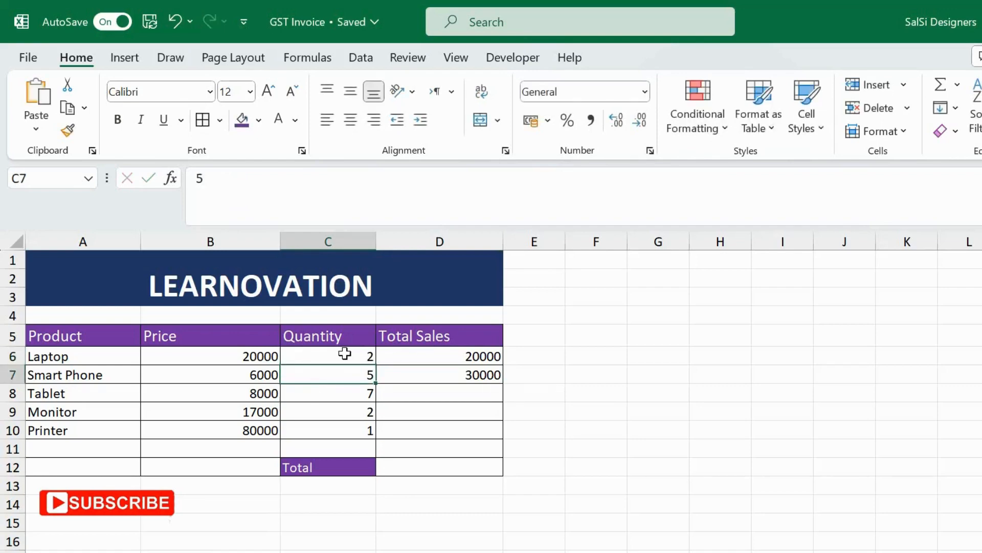
# - Edit the Laptop's Total Sales formula in D6 to read =2*20000
pyautogui.click(489, 361)
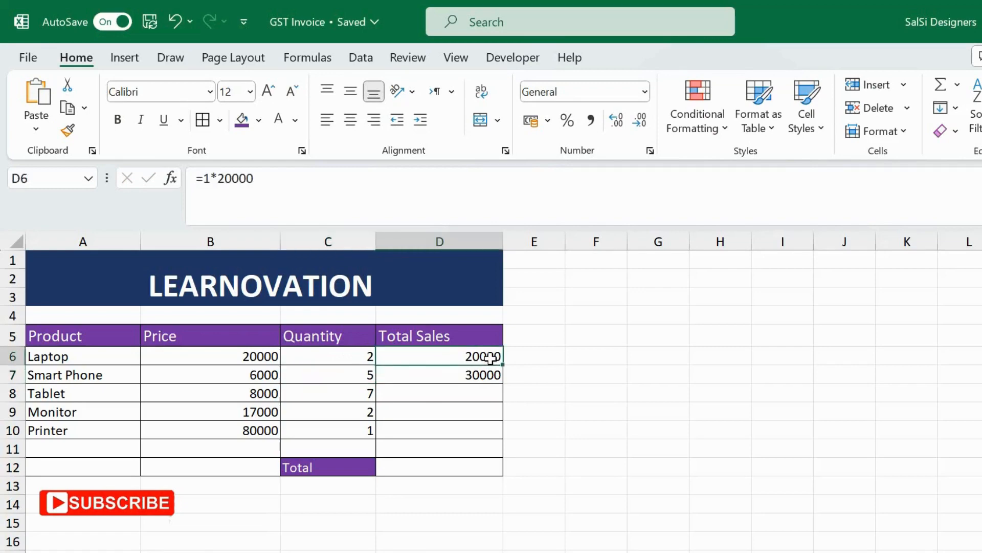
pyautogui.doubleClick(490, 361)
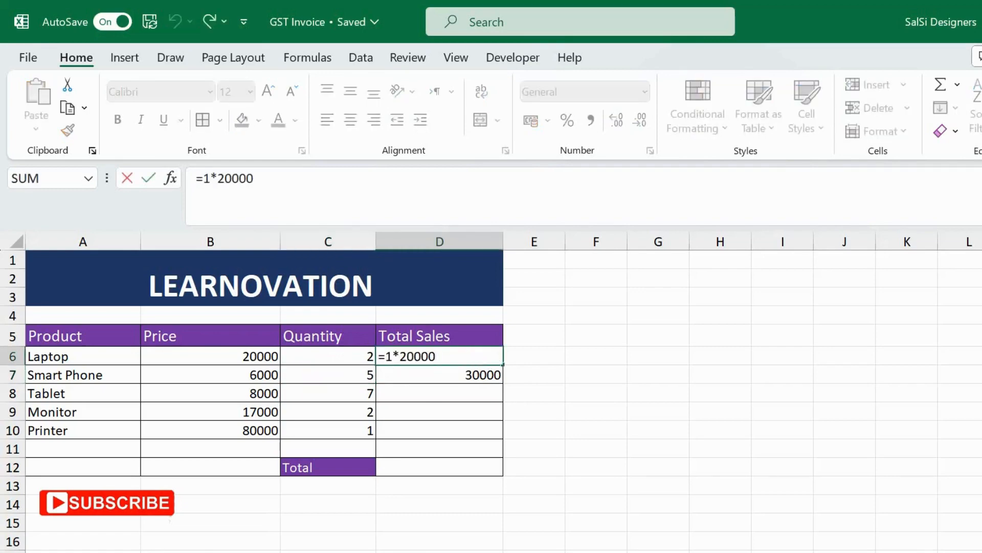
pyautogui.click(385, 357)
pyautogui.press('Delete')
pyautogui.write('2')
pyautogui.press('Return')
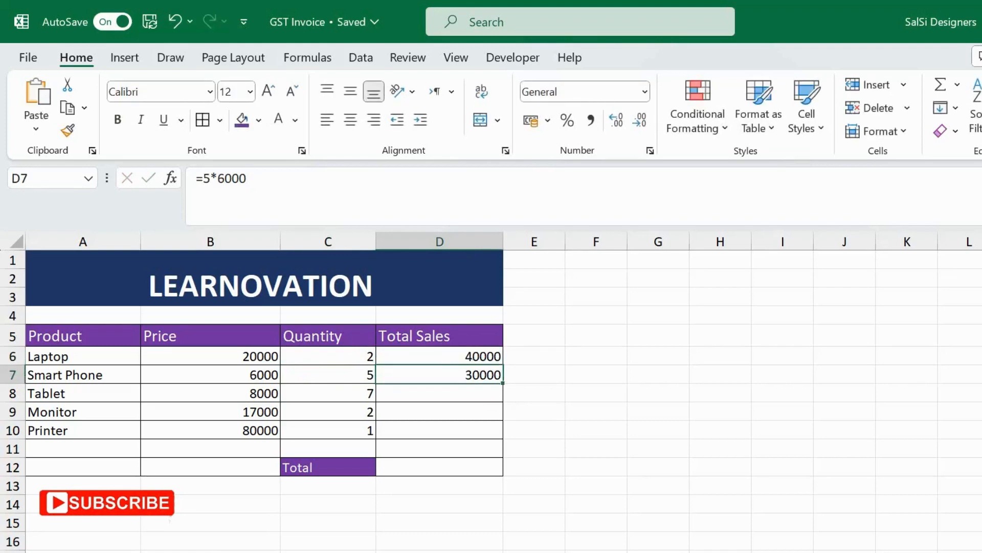
# - Clear the Total Sales cells D6:D9 and enter the cell-reference formula =C6*B6 for the Laptop in D6
pyautogui.moveTo(416, 353); pyautogui.dragTo(426, 408)
pyautogui.press('Delete')
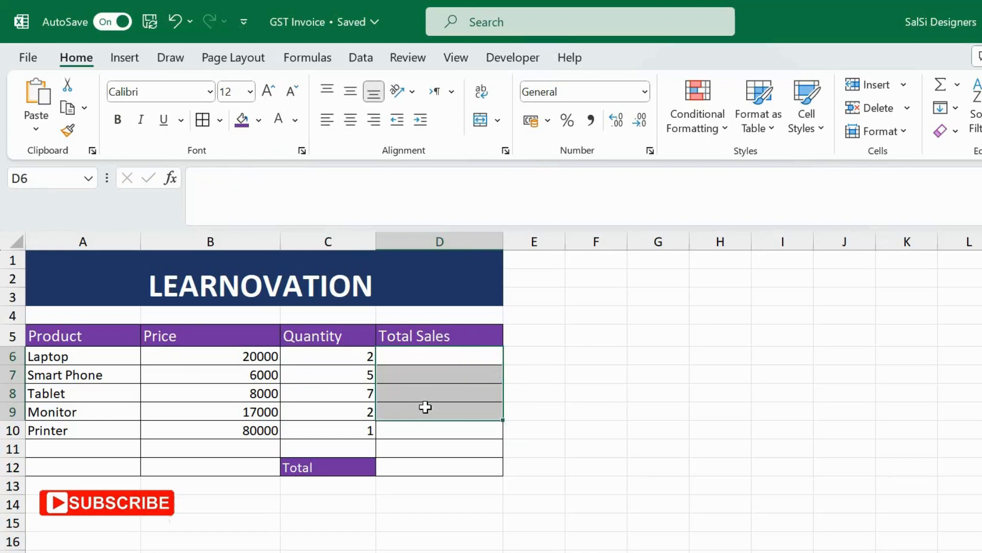
pyautogui.click(456, 361)
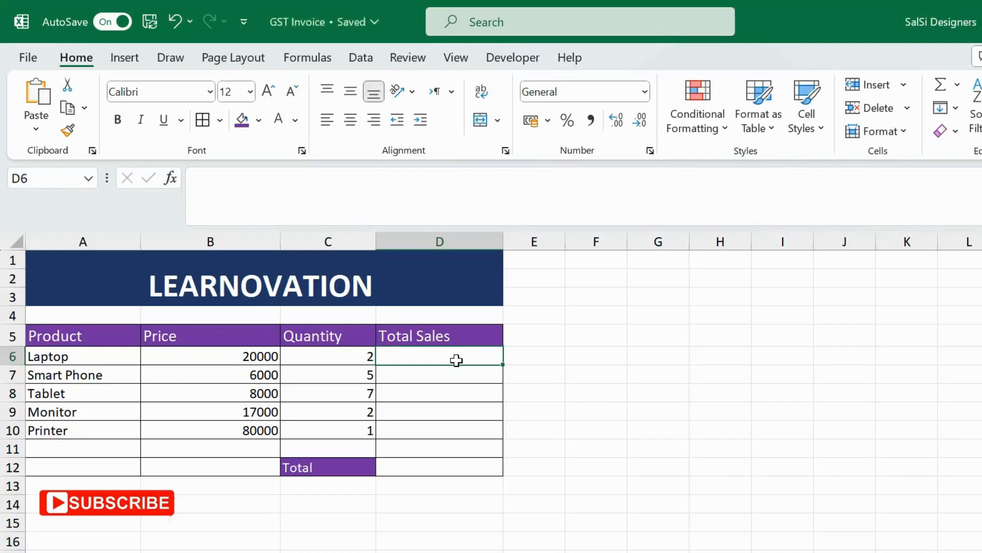
pyautogui.write('=')
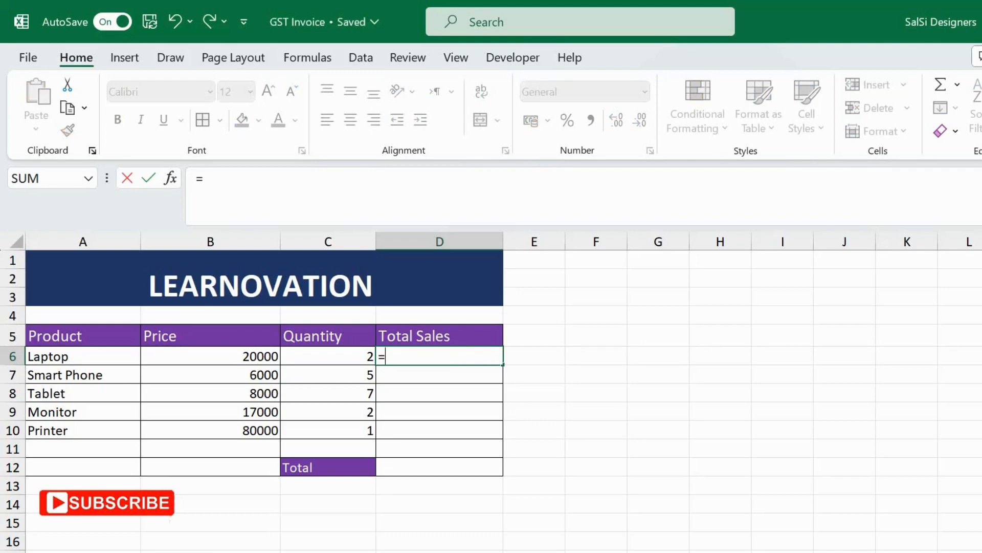
pyautogui.click(360, 357)
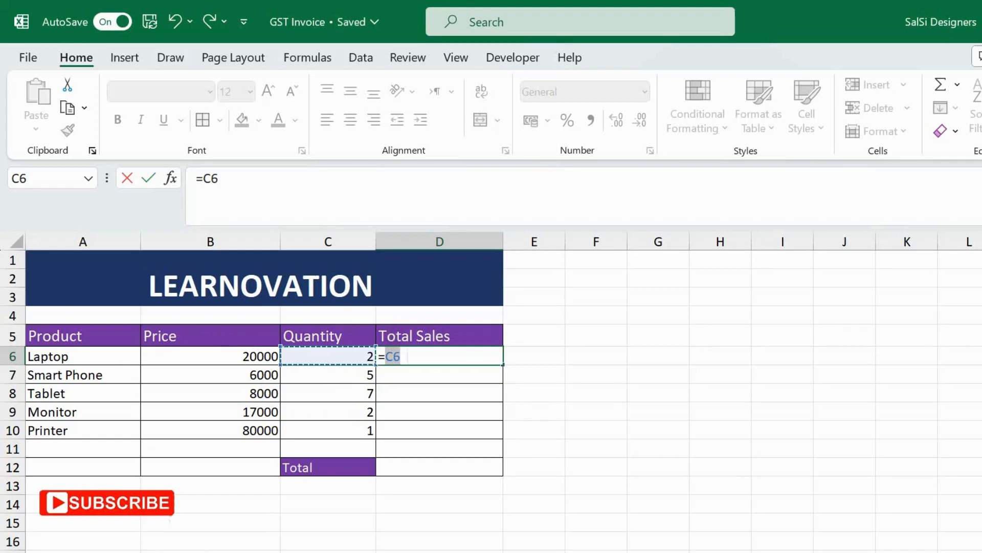
pyautogui.write('*')
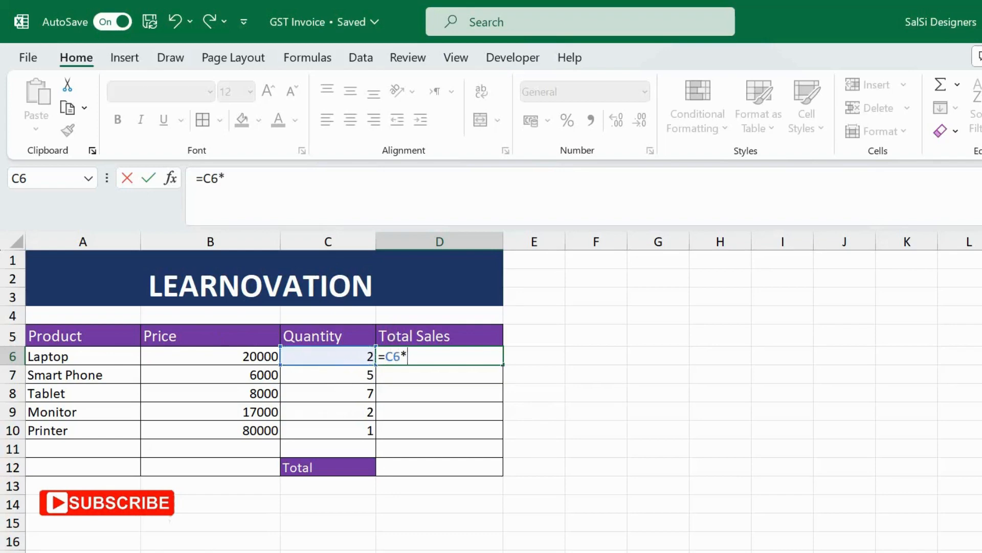
pyautogui.click(259, 356)
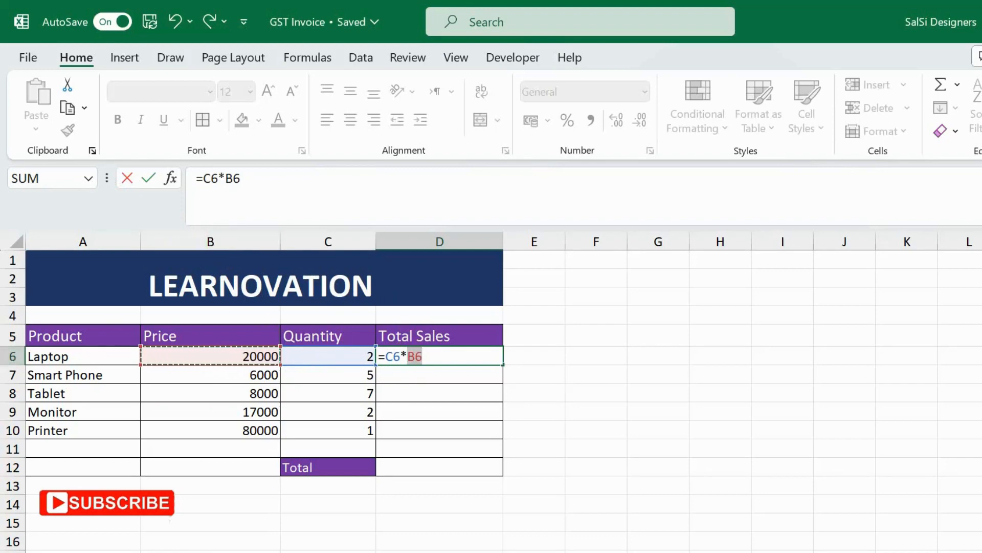
pyautogui.press('Return')
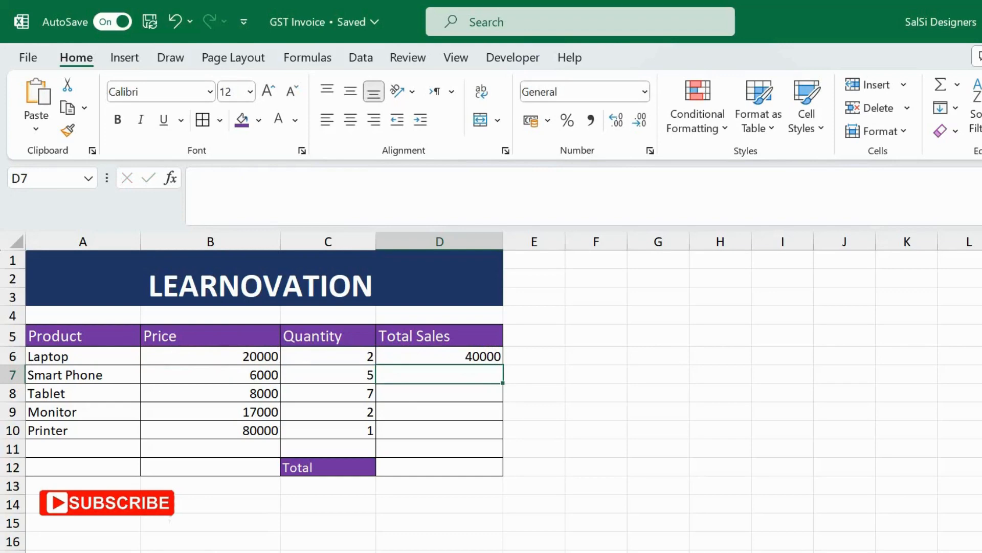
# - Set the Laptop's quantity in C6 to 1 and check the Total Sales formula in D6
pyautogui.click(438, 355)
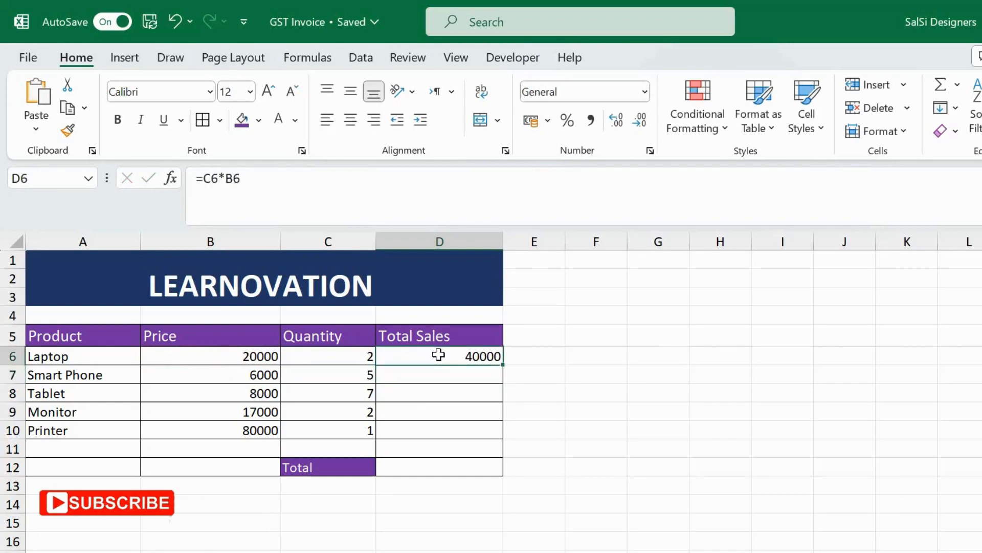
pyautogui.click(354, 357)
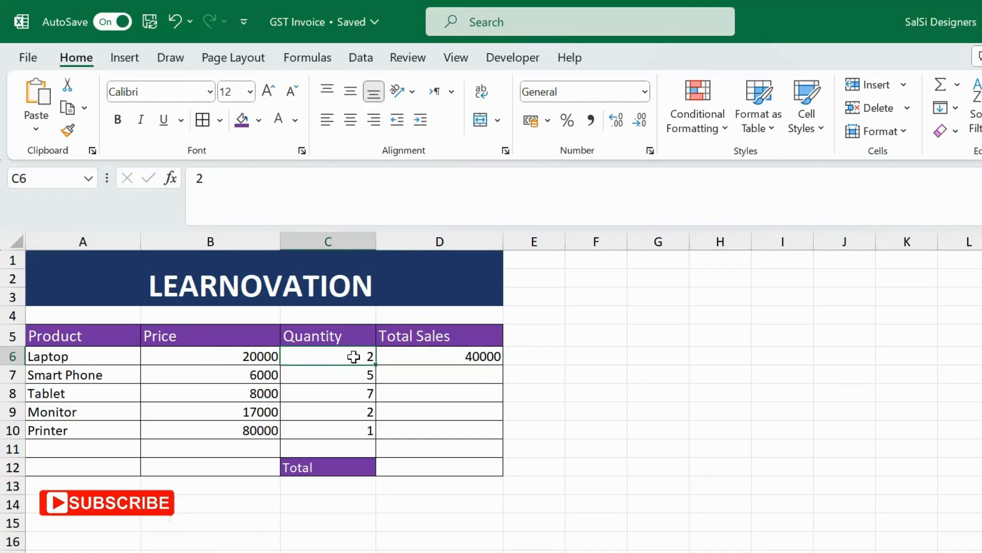
pyautogui.write('1')
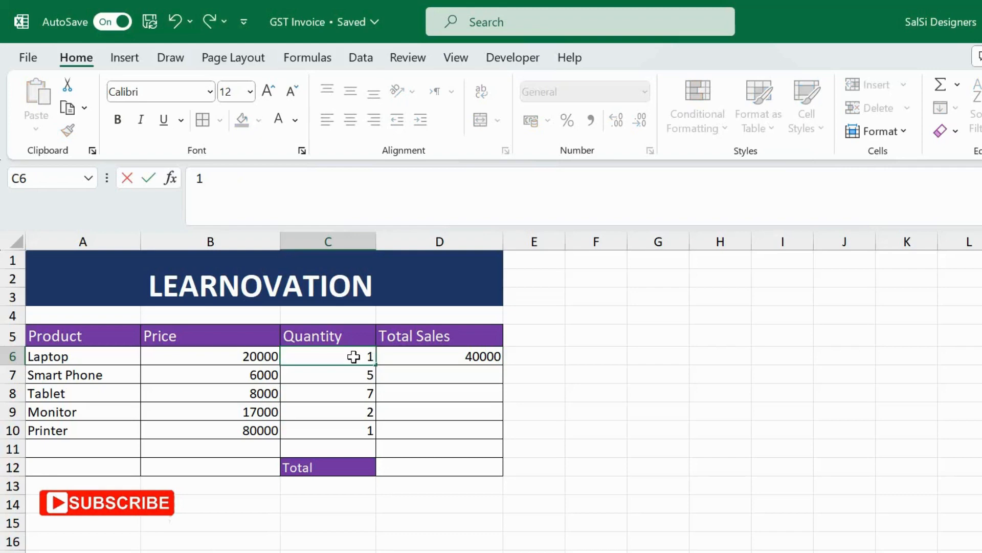
pyautogui.press('Return')
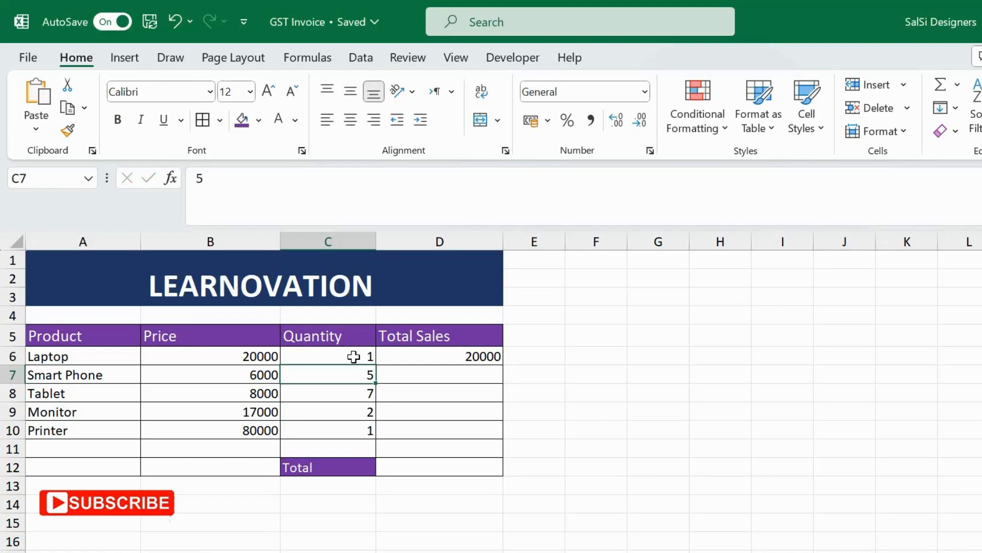
pyautogui.click(440, 355)
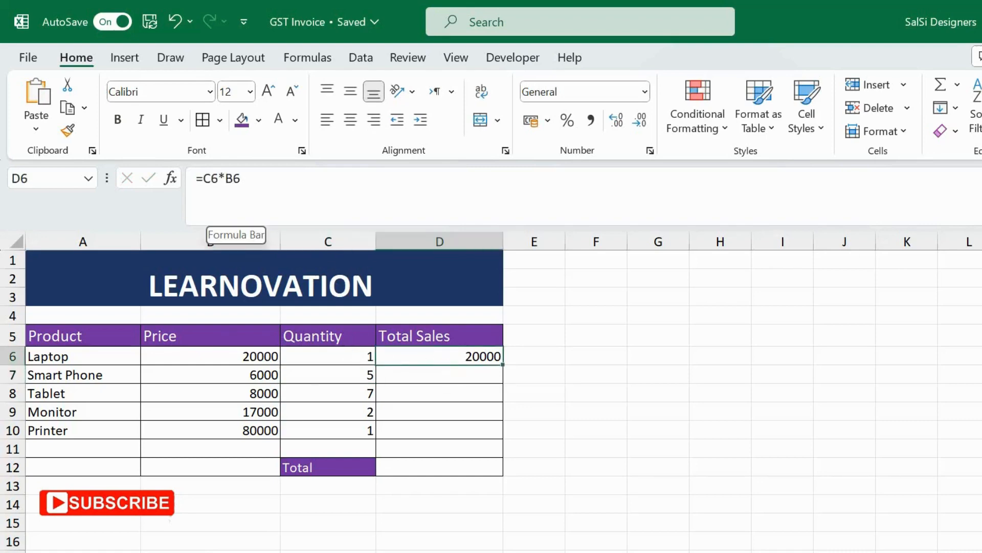
# - Enter the formula =C7*B7 for the Smart Phone's Total Sales in D7, and clear that cell again
pyautogui.click(480, 374)
pyautogui.write('=')
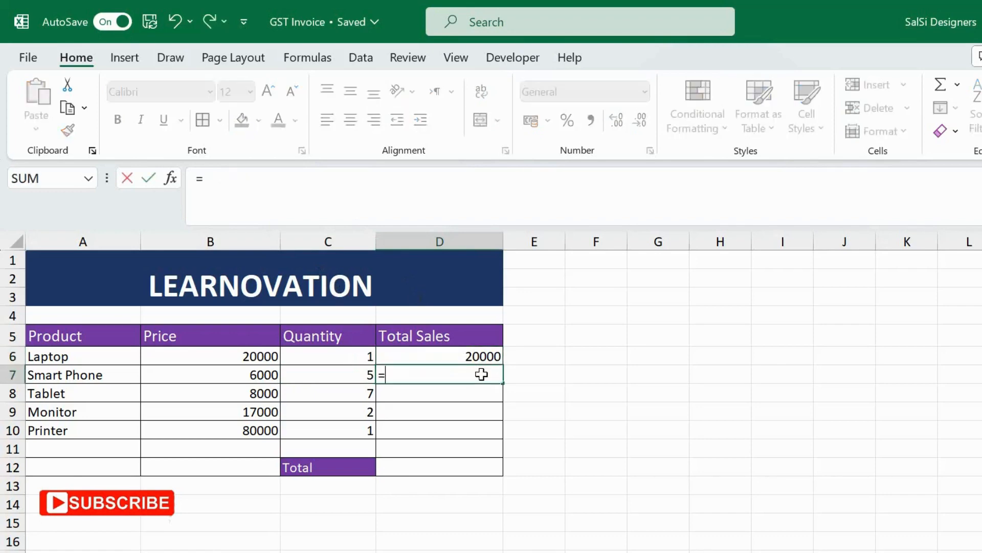
pyautogui.click(332, 372)
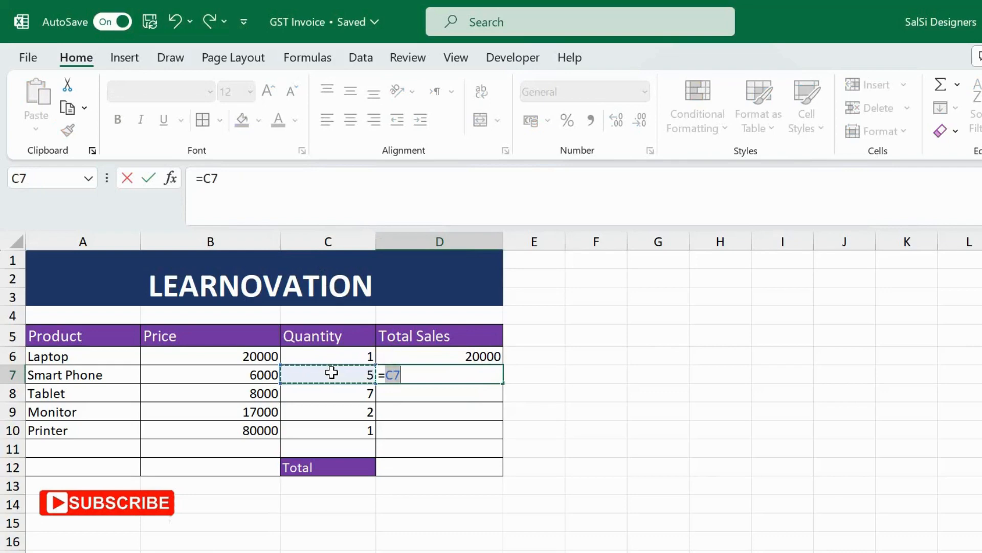
pyautogui.write('*')
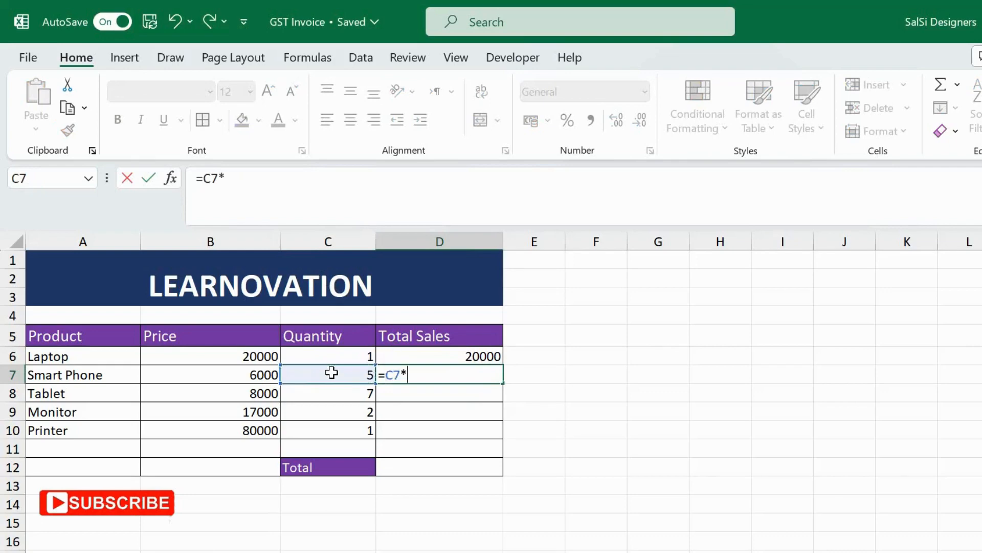
pyautogui.click(249, 376)
pyautogui.press('Return')
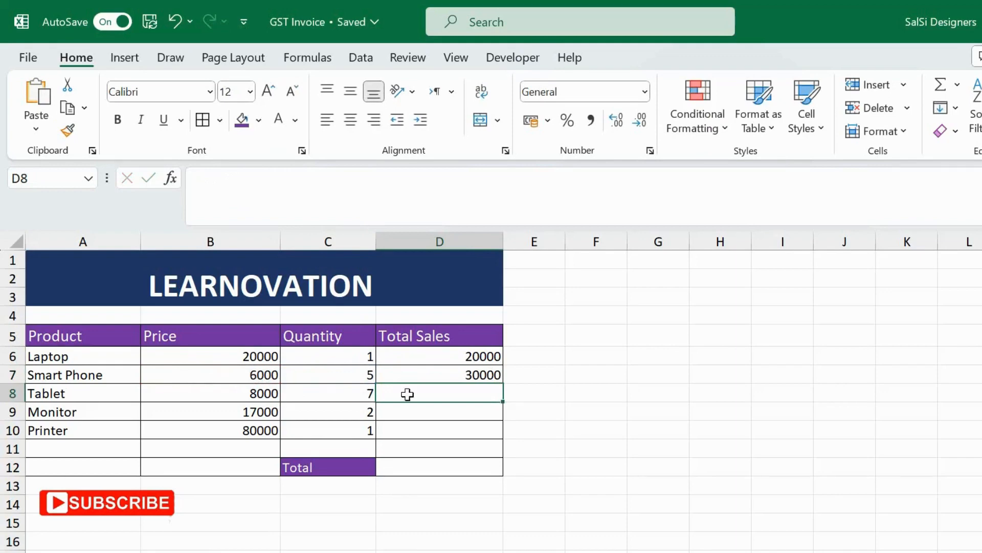
pyautogui.click(475, 370)
pyautogui.press('Delete')
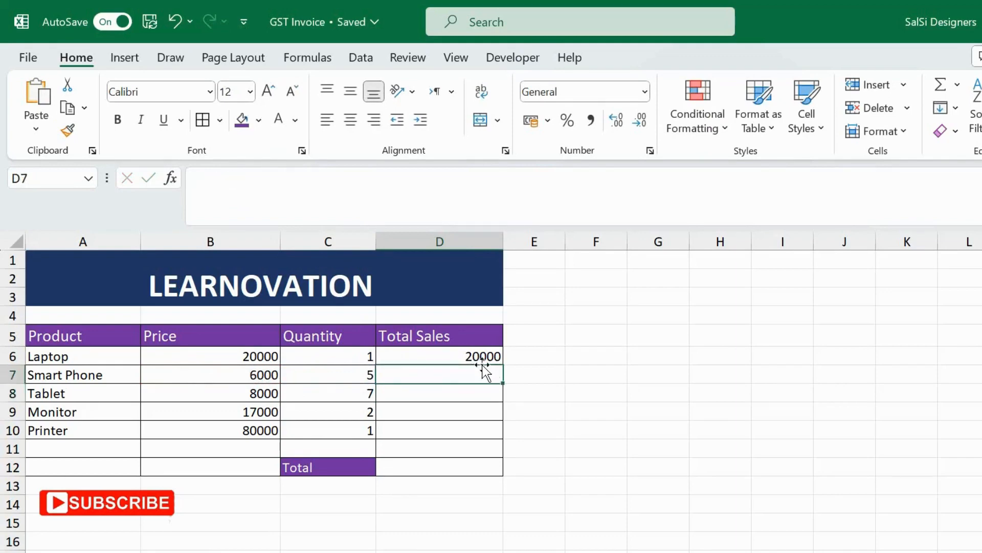
# - Copy the Laptop's Total Sales formula from D6 down through D10 with AutoFill
pyautogui.scroll(-2, 457, 328)
pyautogui.click(463, 313)
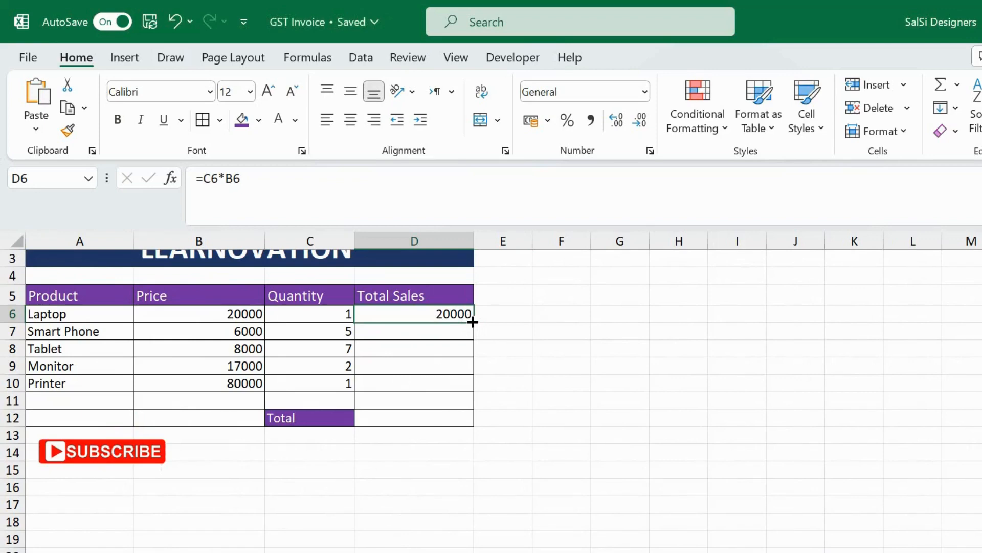
pyautogui.keyDown('ctrl'); pyautogui.scroll(1, 473, 321); pyautogui.keyUp('ctrl')
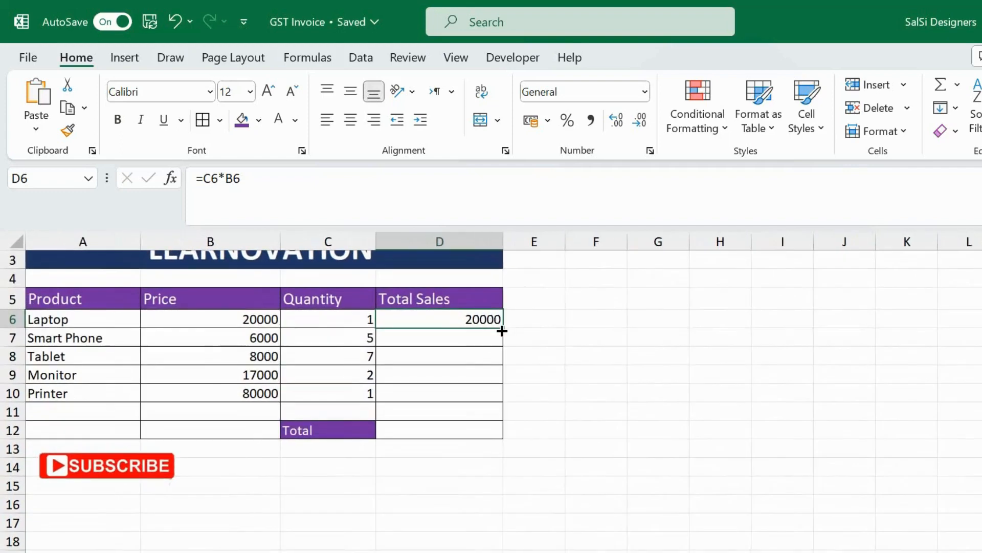
pyautogui.moveTo(502, 331); pyautogui.dragTo(506, 408)
# - Check the cell references in the copied Total Sales formulas for each product from D7 to D10
pyautogui.click(462, 344)
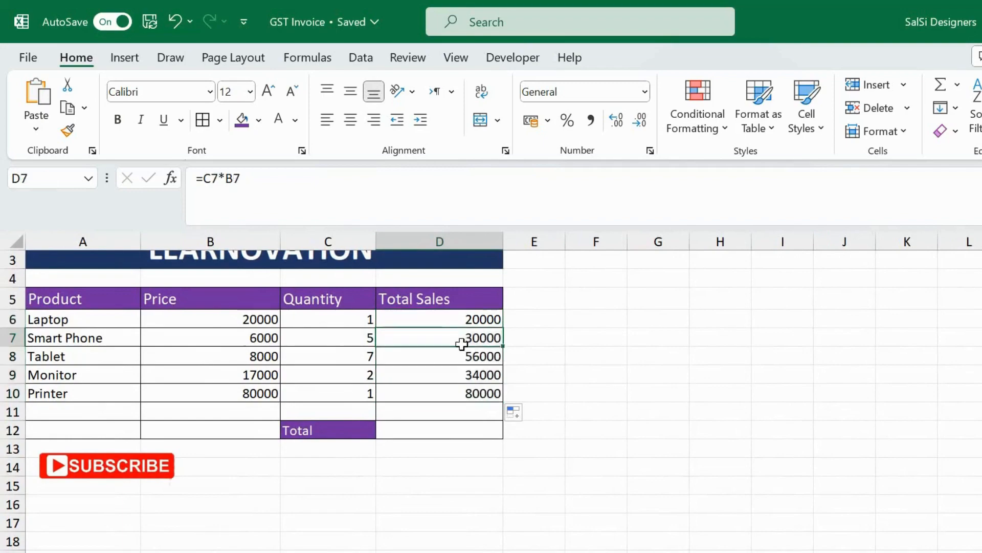
pyautogui.keyDown('ctrl'); pyautogui.scroll(-3, 462, 344); pyautogui.keyUp('ctrl')
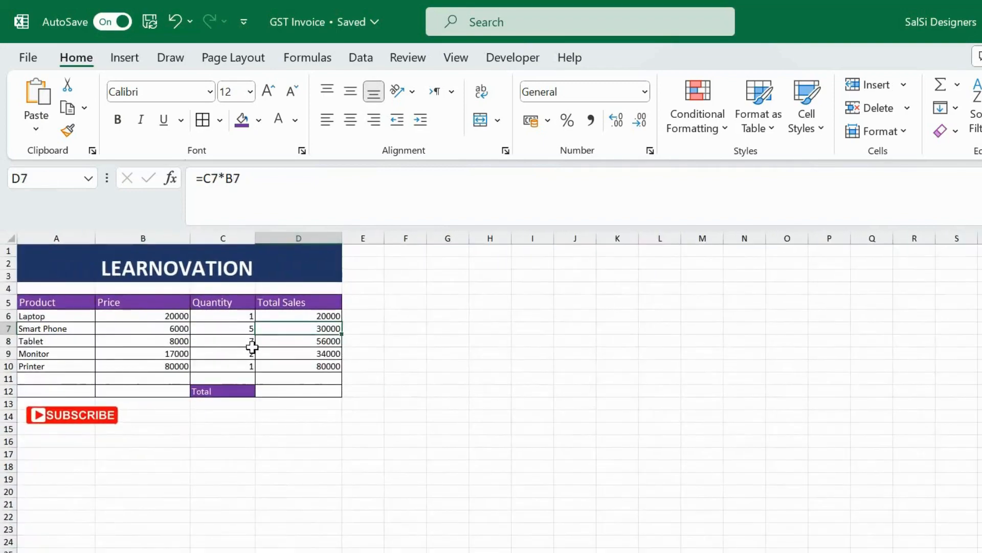
pyautogui.keyDown('ctrl'); pyautogui.scroll(3, 311, 325); pyautogui.keyUp('ctrl')
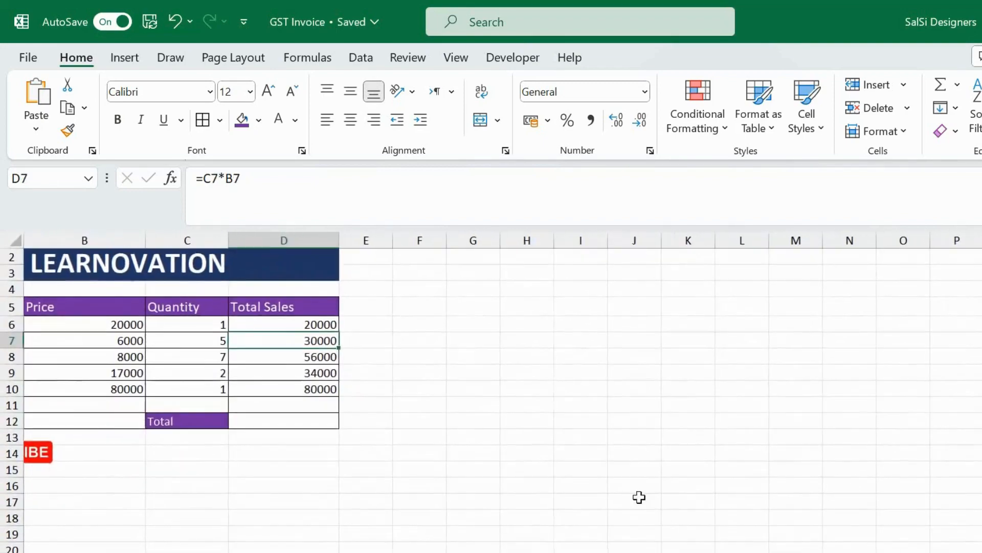
pyautogui.moveTo(746, 546); pyautogui.dragTo(739, 546)
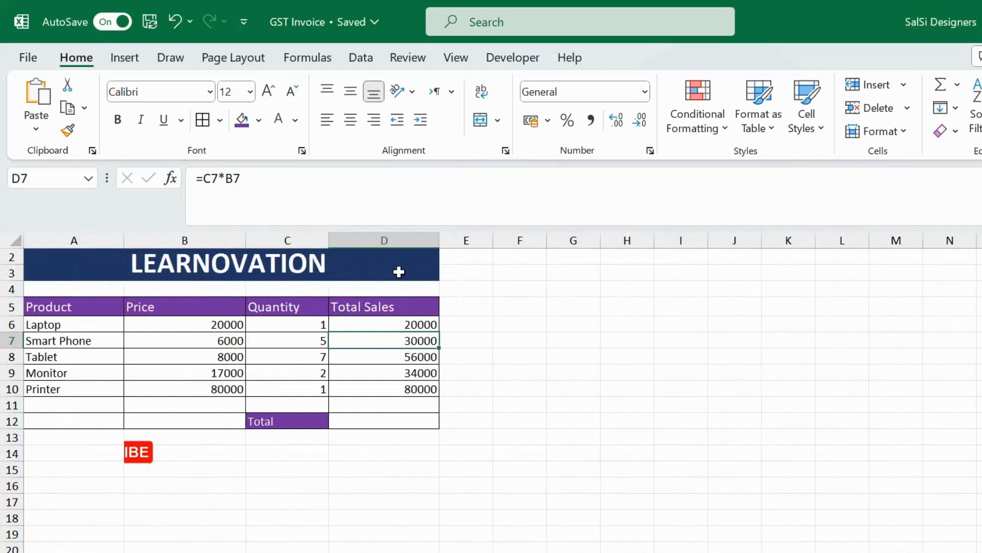
pyautogui.click(422, 354)
pyautogui.doubleClick(422, 354)
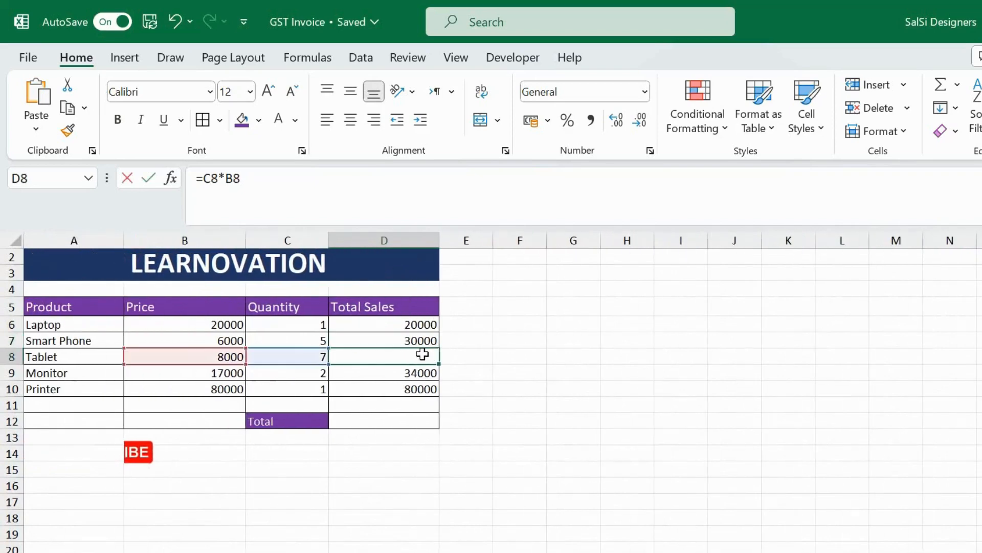
pyautogui.press('Return')
pyautogui.press('F2')
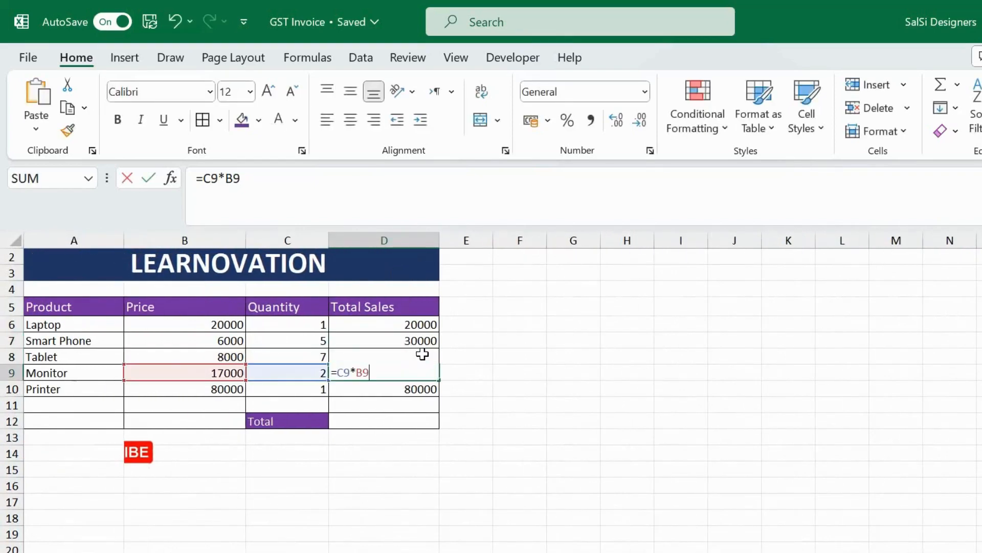
pyautogui.press('Return')
pyautogui.press('F2')
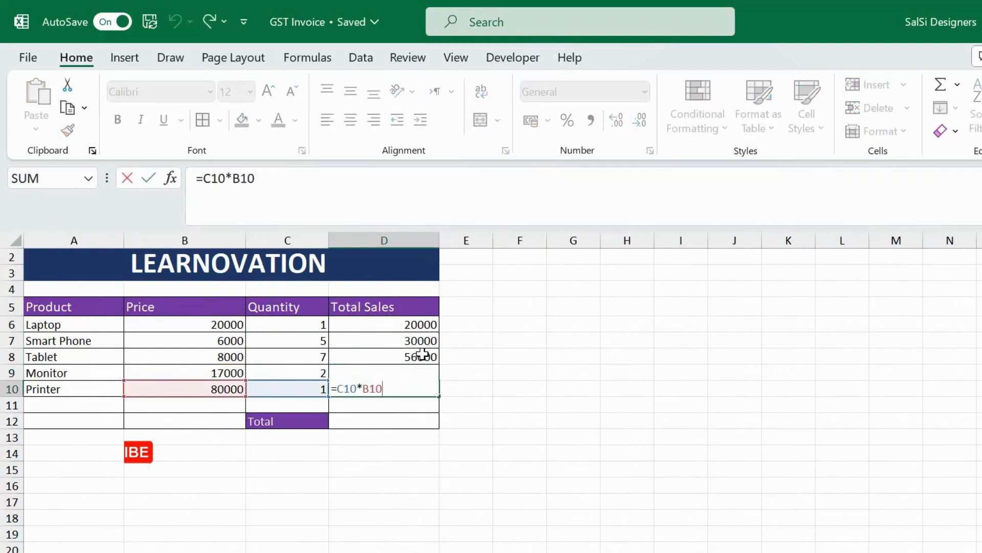
pyautogui.press('Return')
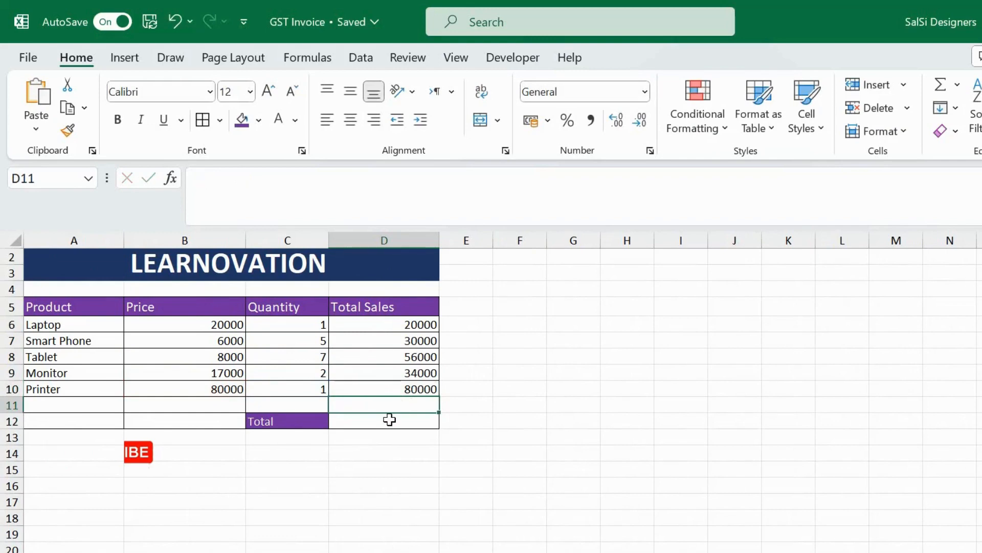
# - Start the overall total in D12 with typed amounts as =20000+30000+, and erase the entry
pyautogui.click(390, 419)
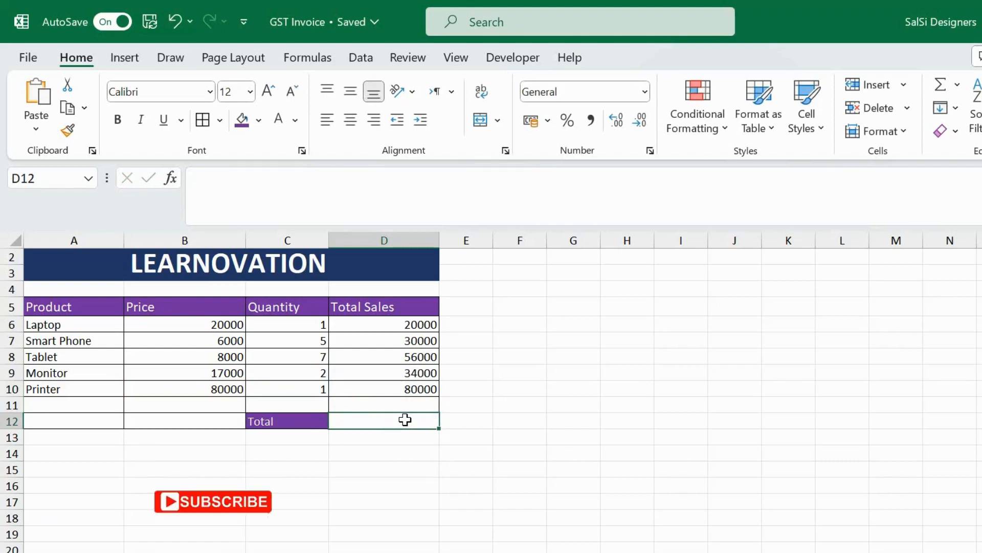
pyautogui.write('=2')
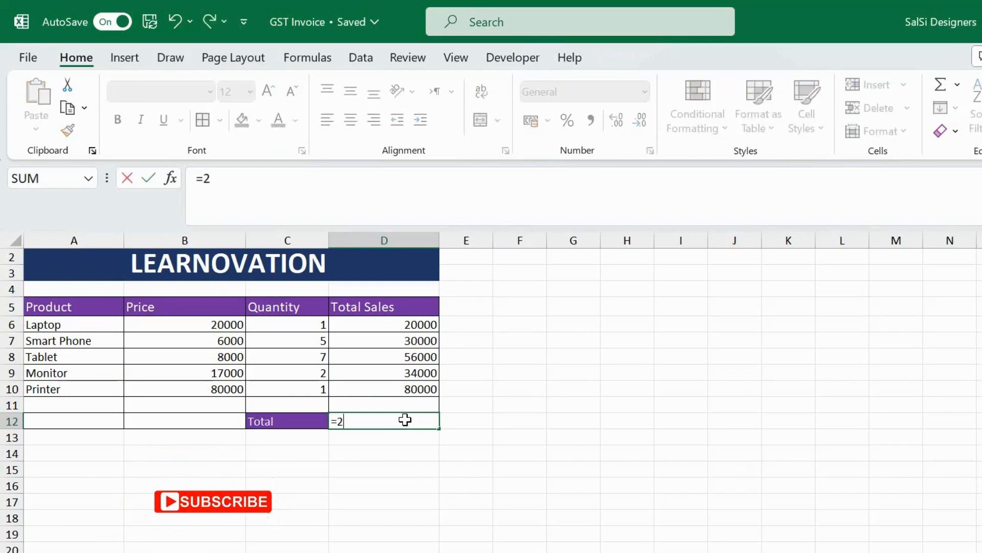
pyautogui.write('0000+')
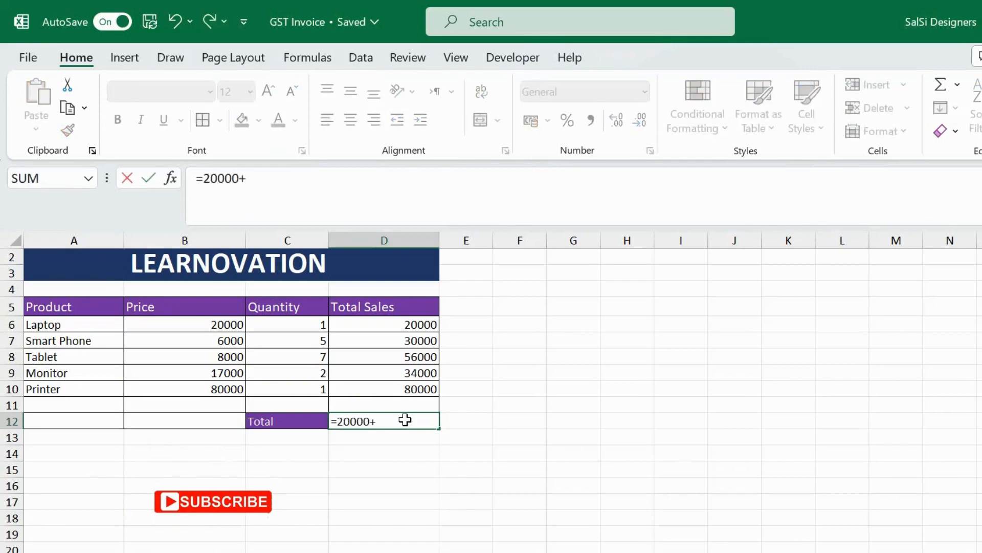
pyautogui.write('30000+')
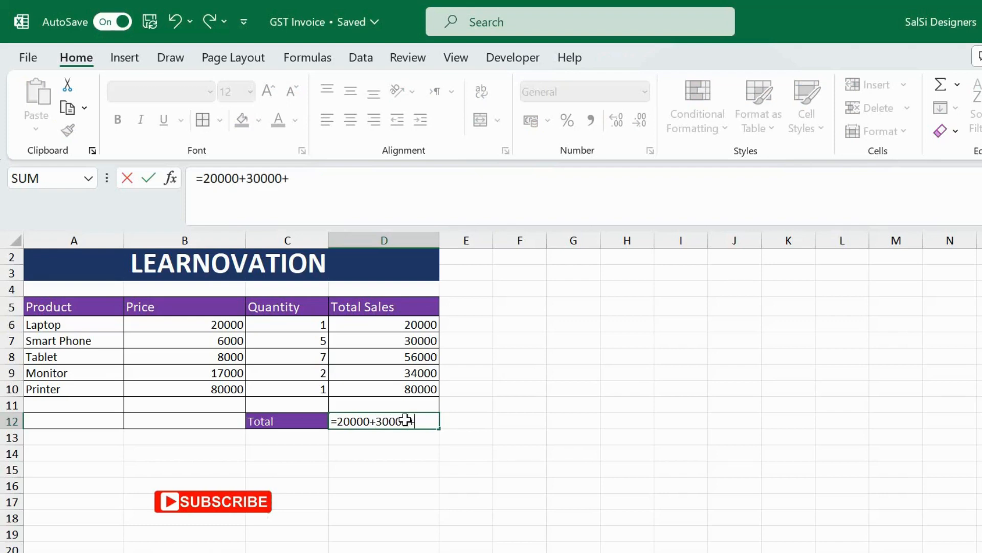
pyautogui.press('BackSpace')
pyautogui.press('BackSpace')
pyautogui.press('BackSpace')
pyautogui.press('BackSpace')
pyautogui.press('BackSpace')
pyautogui.press('BackSpace')
pyautogui.press('BackSpace')
pyautogui.press('BackSpace')
pyautogui.press('BackSpace')
pyautogui.press('BackSpace')
pyautogui.press('BackSpace')
pyautogui.press('BackSpace')
pyautogui.press('BackSpace')
pyautogui.press('Return')
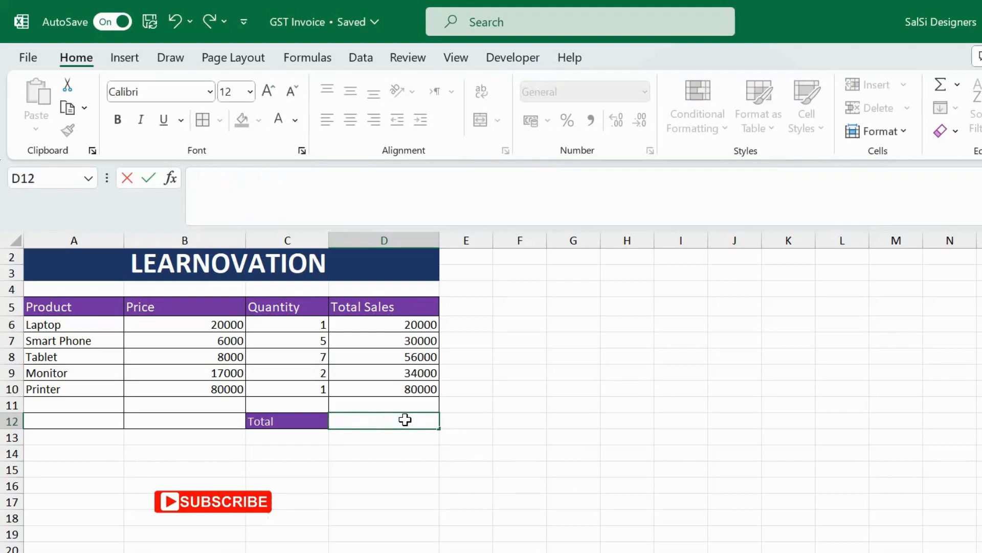
# - Add up the Total Sales cells in D12 with the formula =D6+D7+D8+D9+D10, and clear the cell
pyautogui.click(405, 420)
pyautogui.write('=')
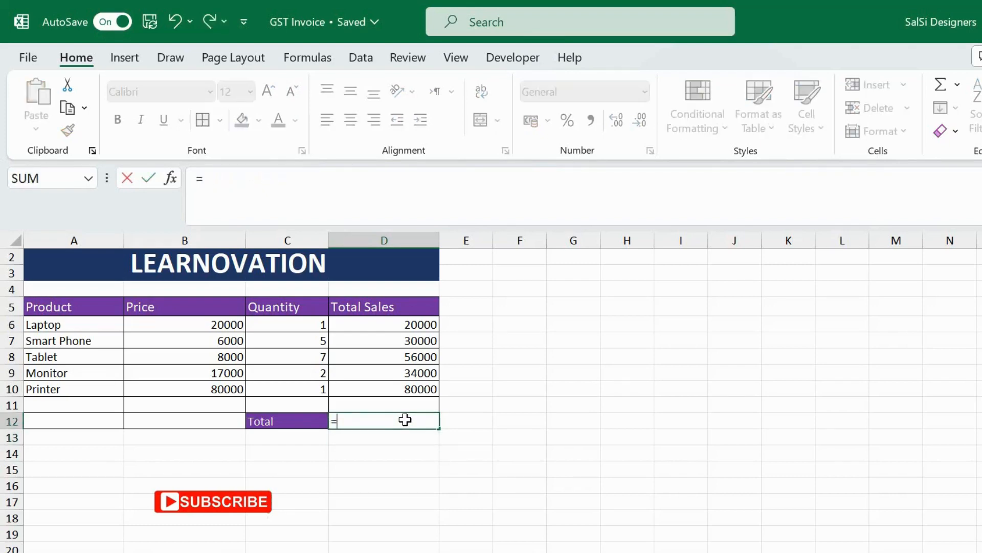
pyautogui.click(415, 325)
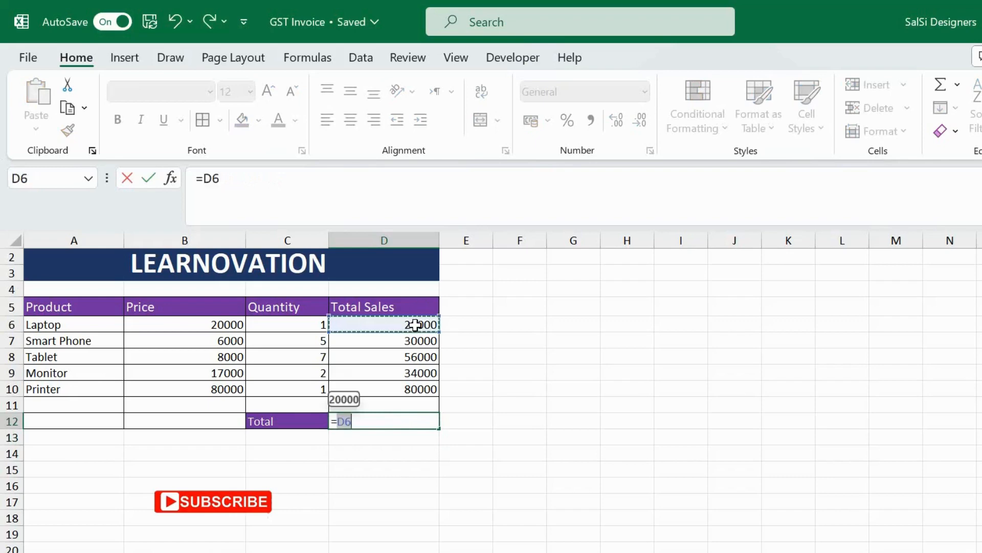
pyautogui.write('+')
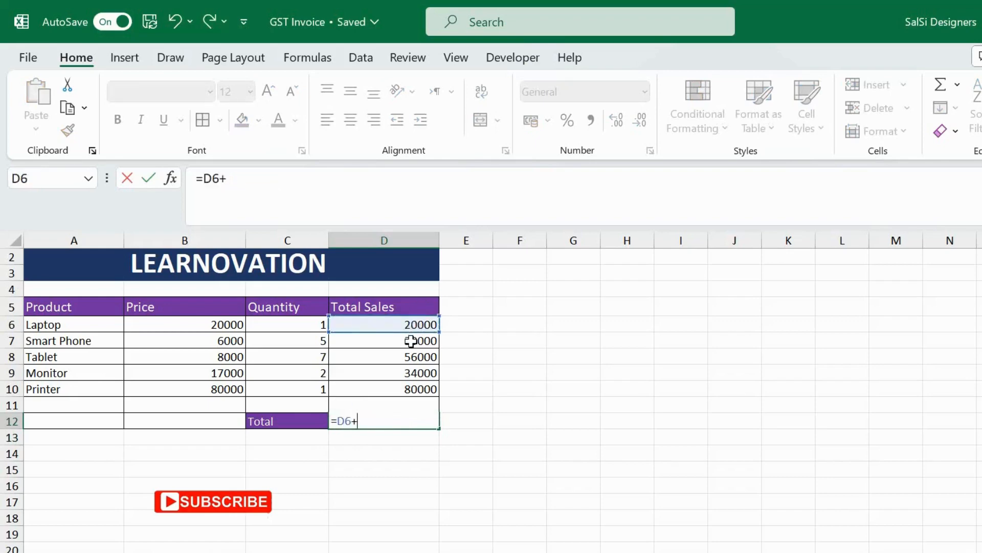
pyautogui.click(411, 340)
pyautogui.write('+')
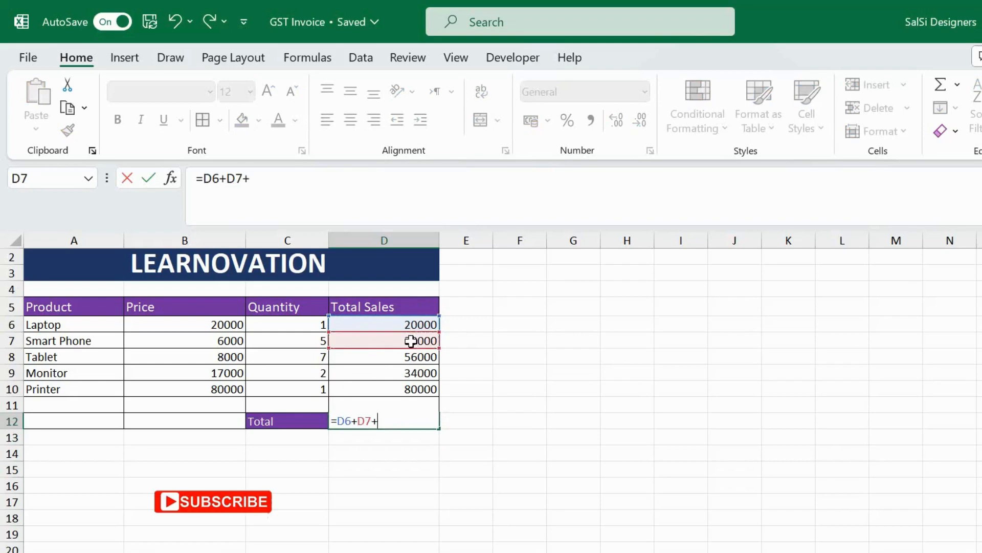
pyautogui.click(409, 356)
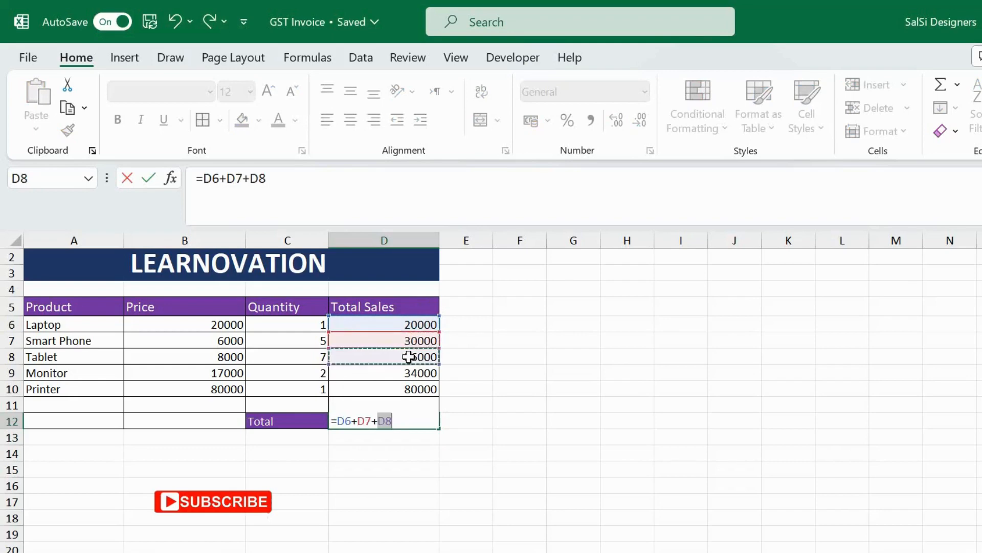
pyautogui.write('+')
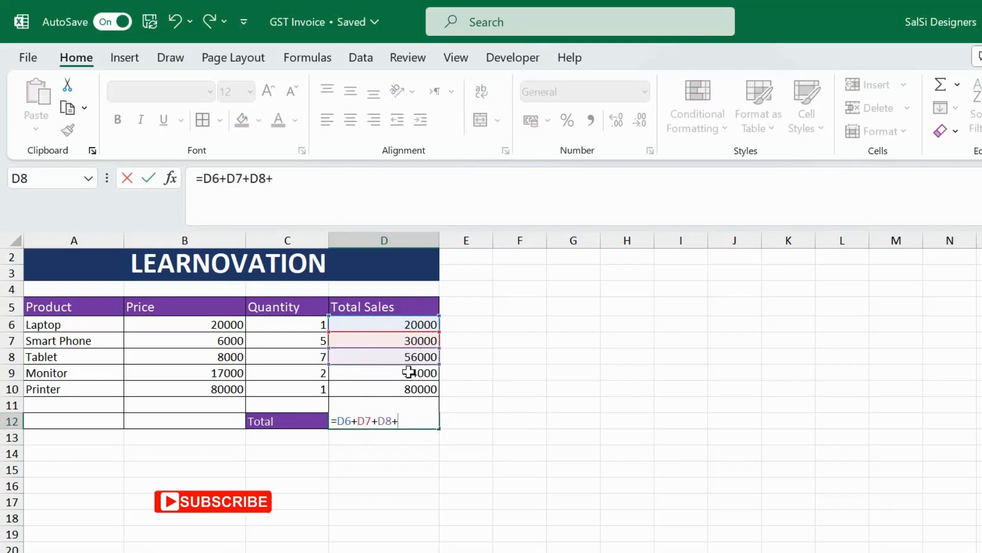
pyautogui.click(411, 375)
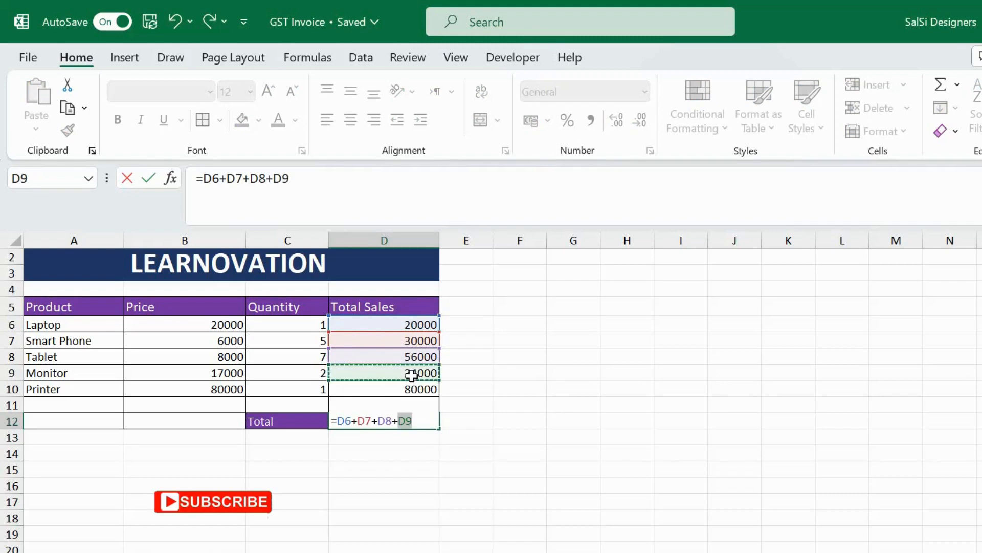
pyautogui.write('+')
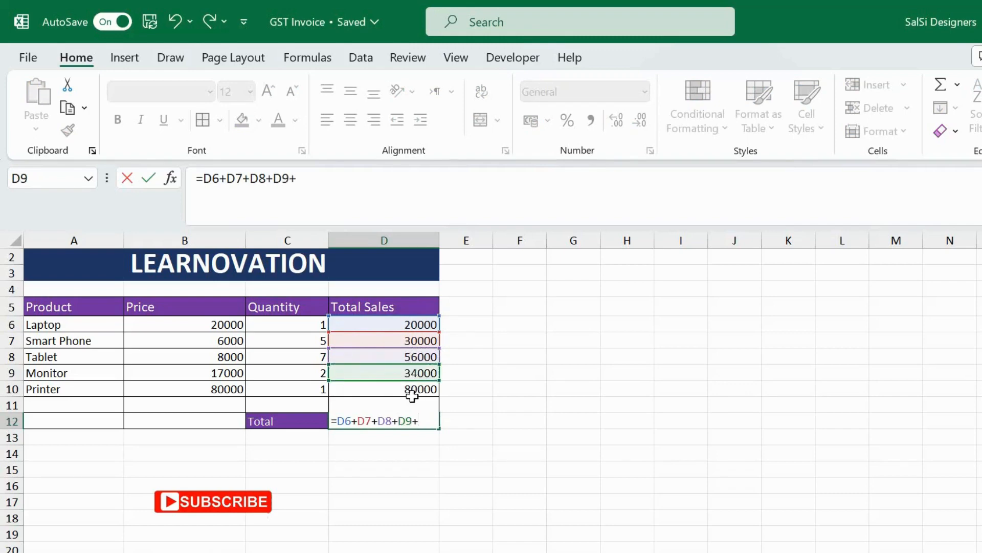
pyautogui.click(412, 390)
pyautogui.press('Return')
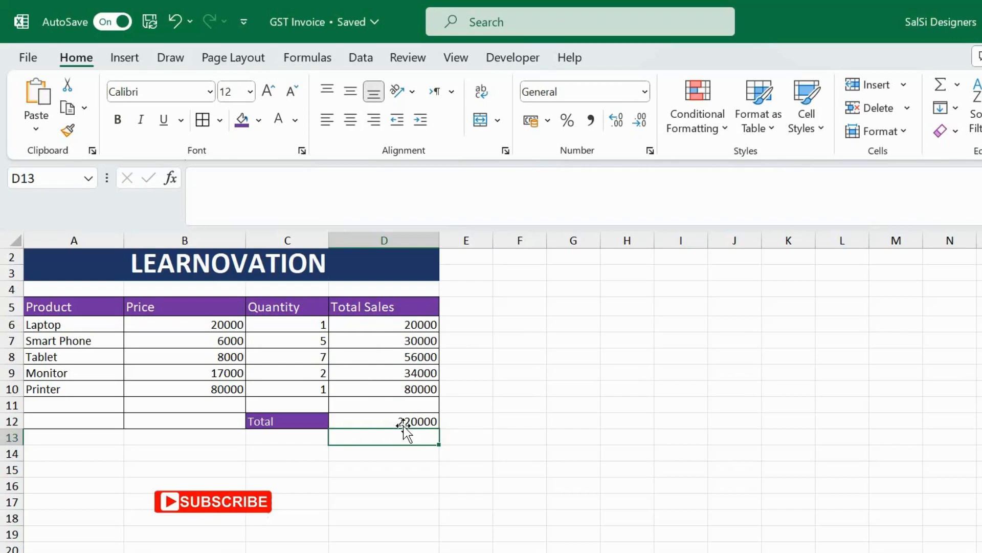
pyautogui.click(413, 422)
pyautogui.press('Delete')
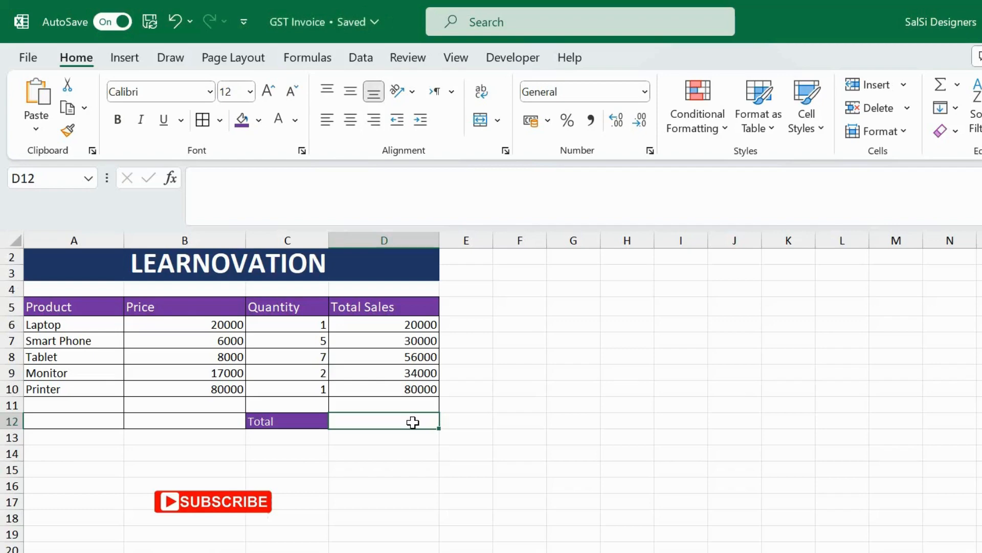
# - Write the function name with empty parentheses, sum(), in the Total cell D12
pyautogui.write('sum')
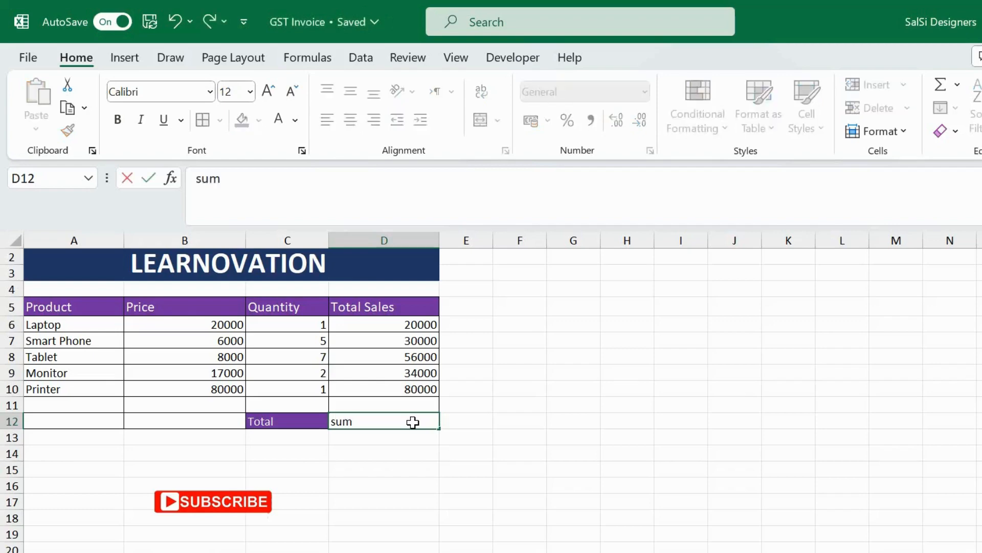
pyautogui.write('()')
pyautogui.press('Left')
pyautogui.press('Left')
pyautogui.press('Right')
pyautogui.press('Right')
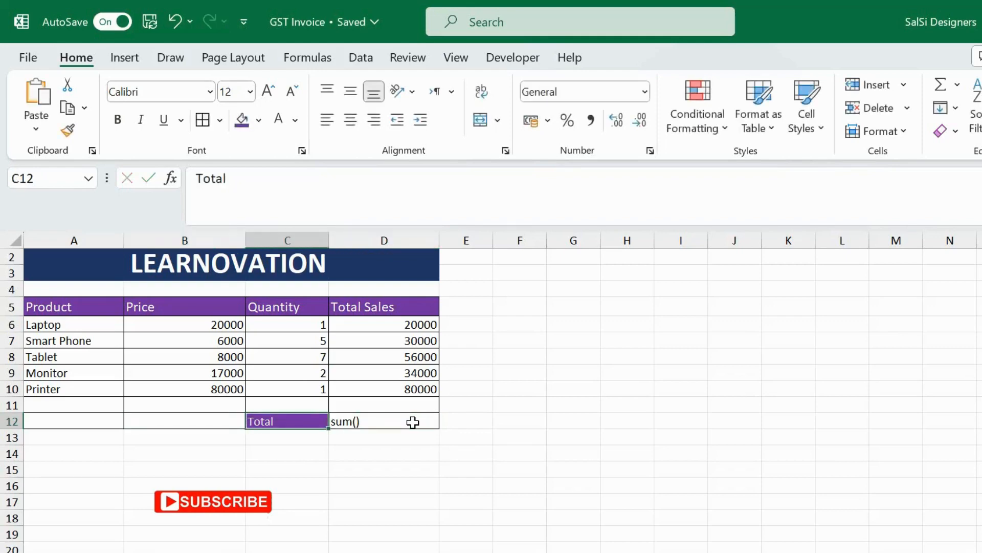
# - Turn the D12 entry into the formula =SUM(D6:D10) to add up the Total Sales of all products
pyautogui.press('F2')
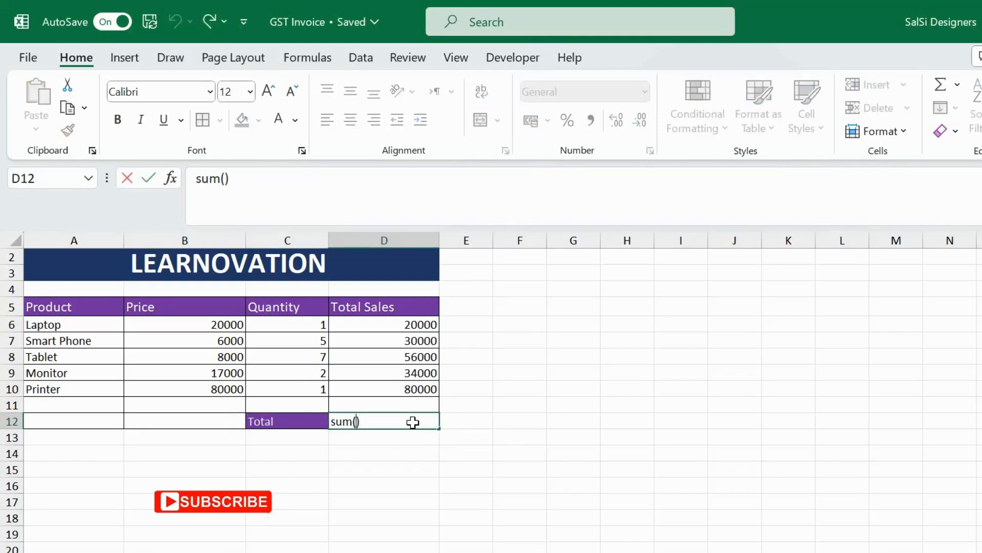
pyautogui.press('Home')
pyautogui.write('=')
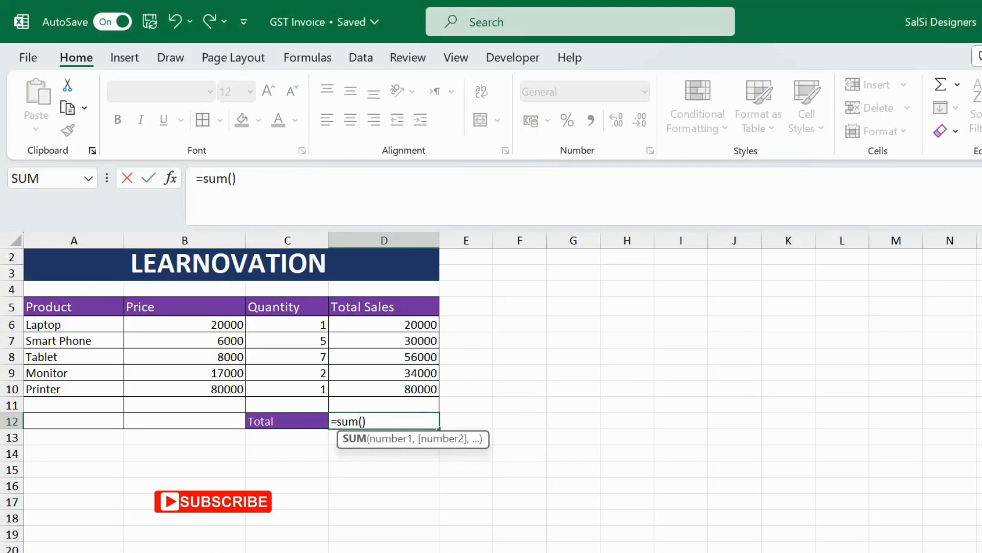
pyautogui.press('Right')
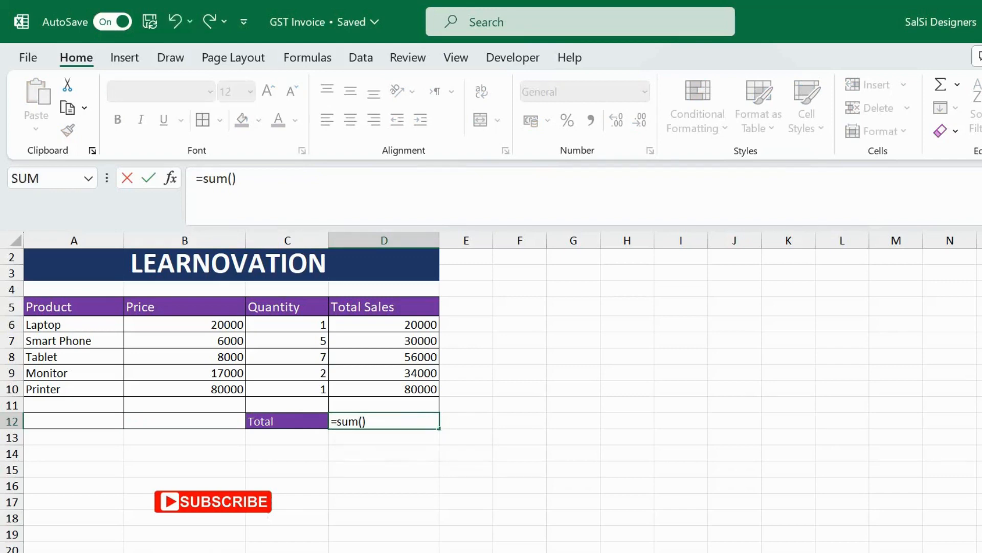
pyautogui.press('BackSpace')
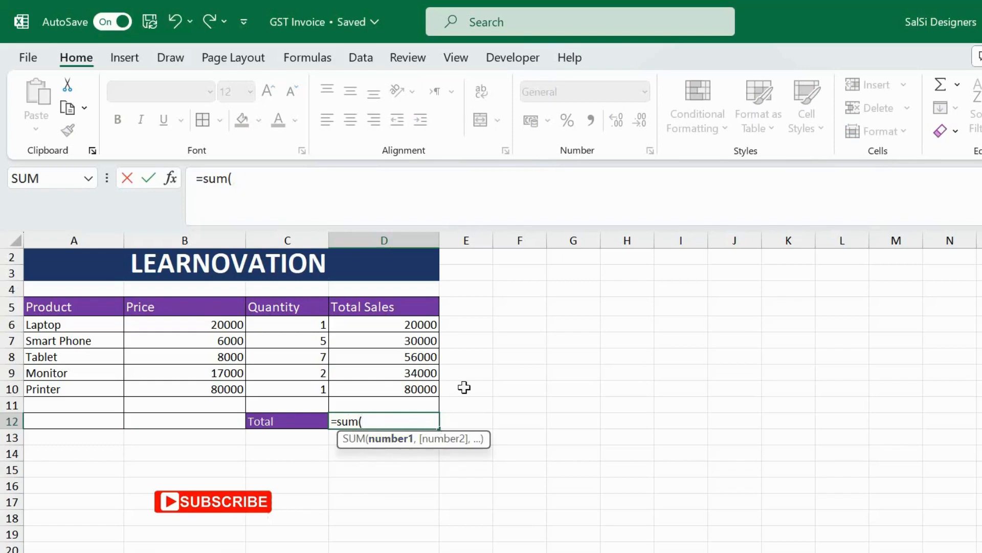
pyautogui.moveTo(424, 330); pyautogui.dragTo(431, 389)
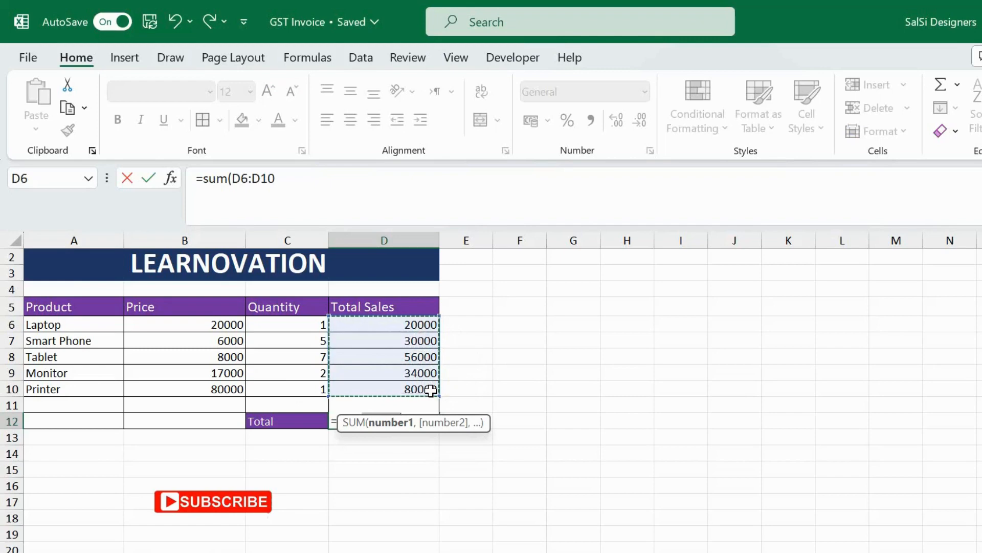
pyautogui.write(')')
pyautogui.press('Return')
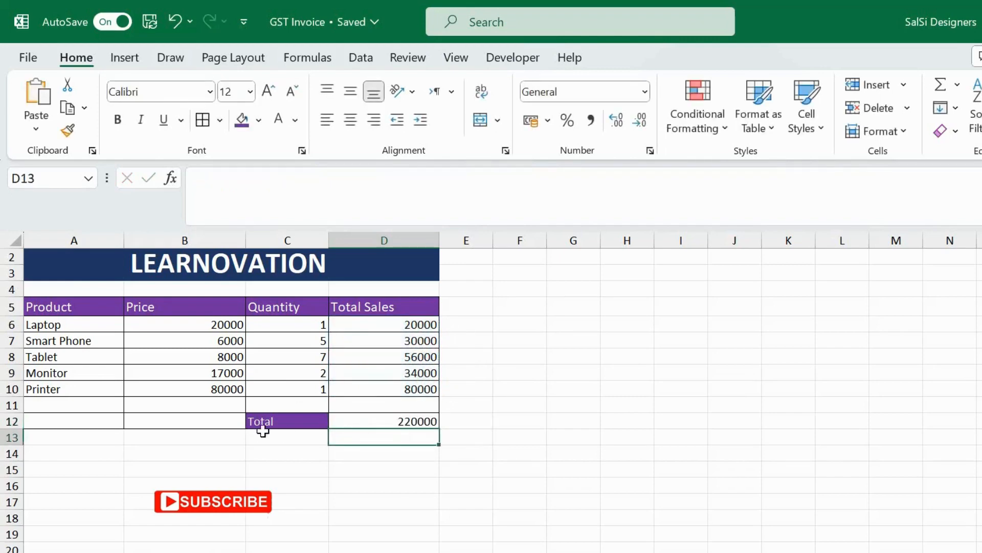
pyautogui.click(411, 423)
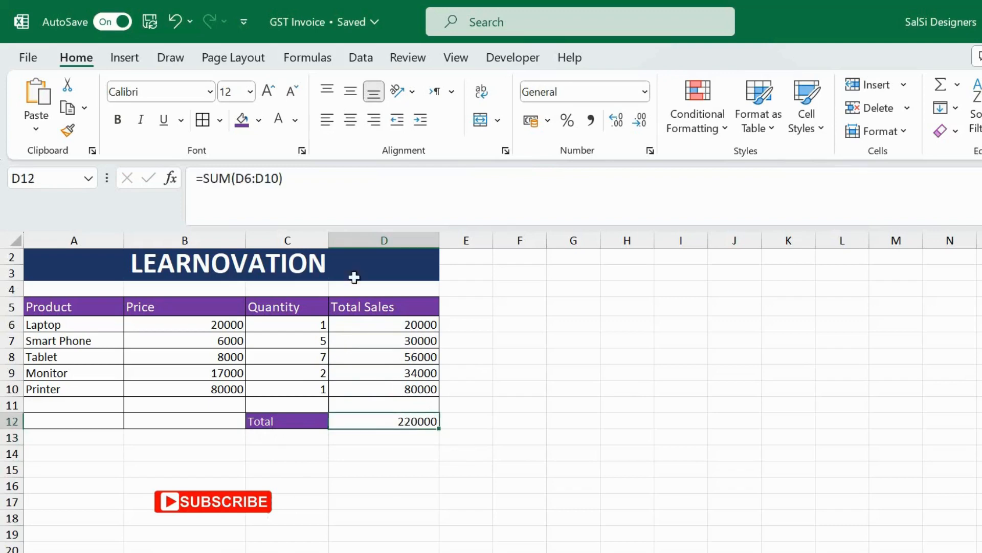
# - Change the quantities to 4 for Smart Phone, 6 for Tablet and 1 for Monitor
pyautogui.click(306, 342)
pyautogui.write('4')
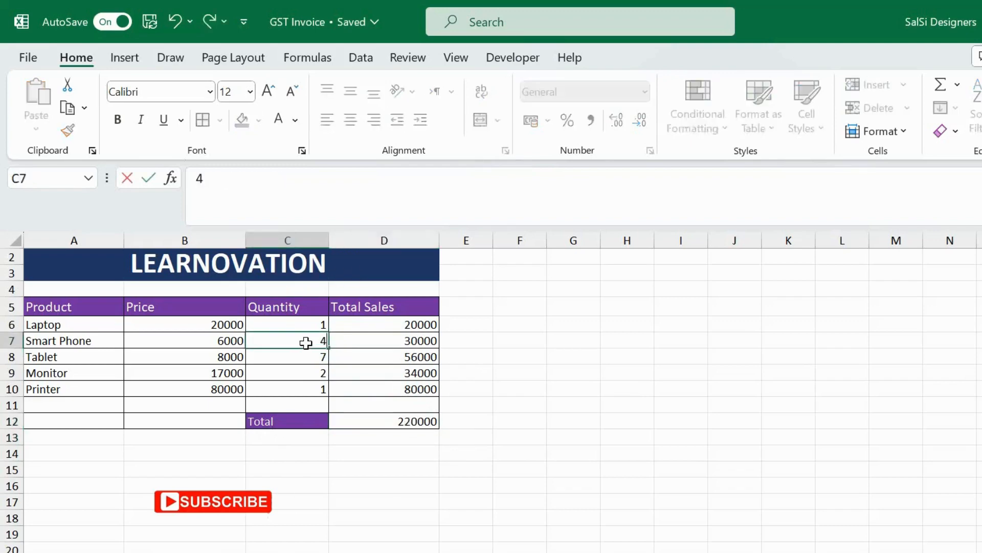
pyautogui.press('Return')
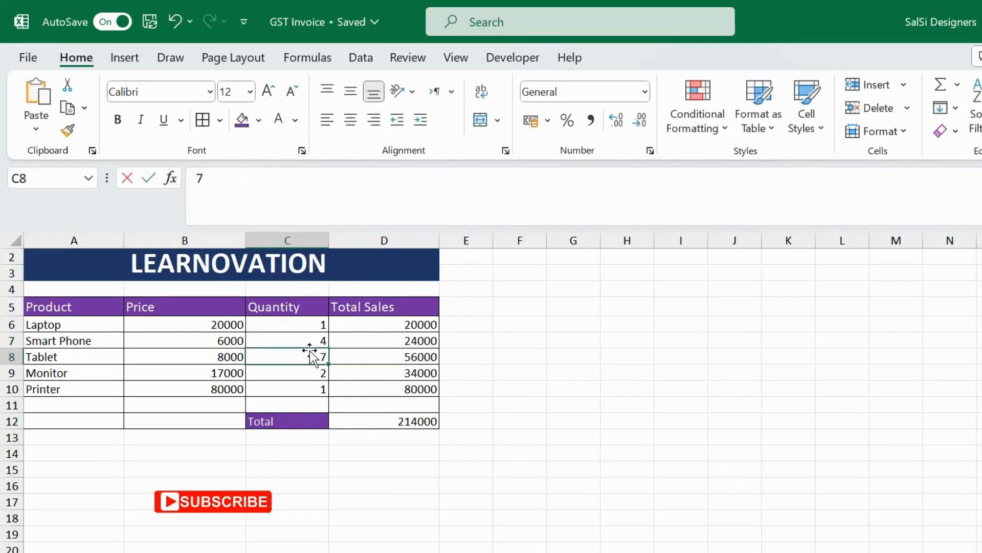
pyautogui.write('6')
pyautogui.press('Return')
pyautogui.write('1')
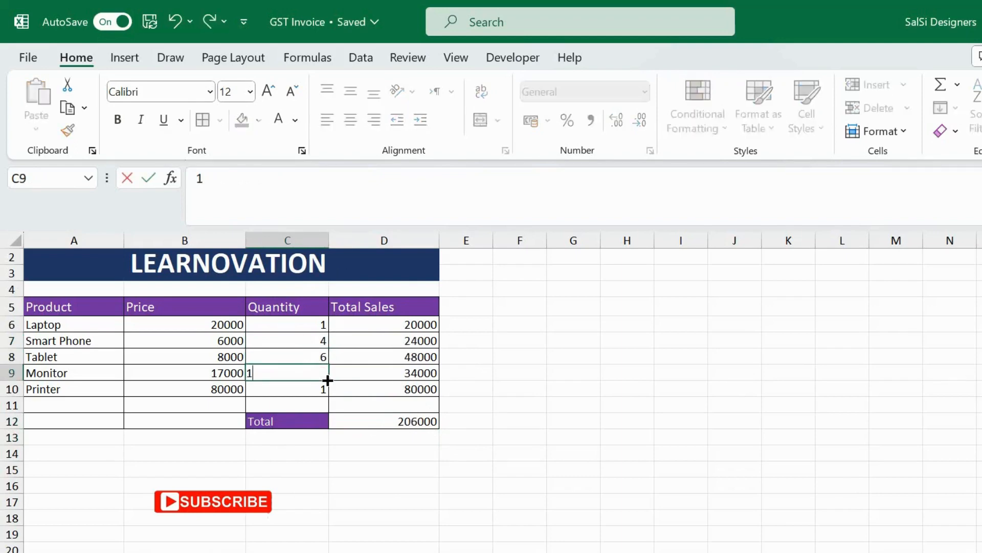
pyautogui.press('Return')
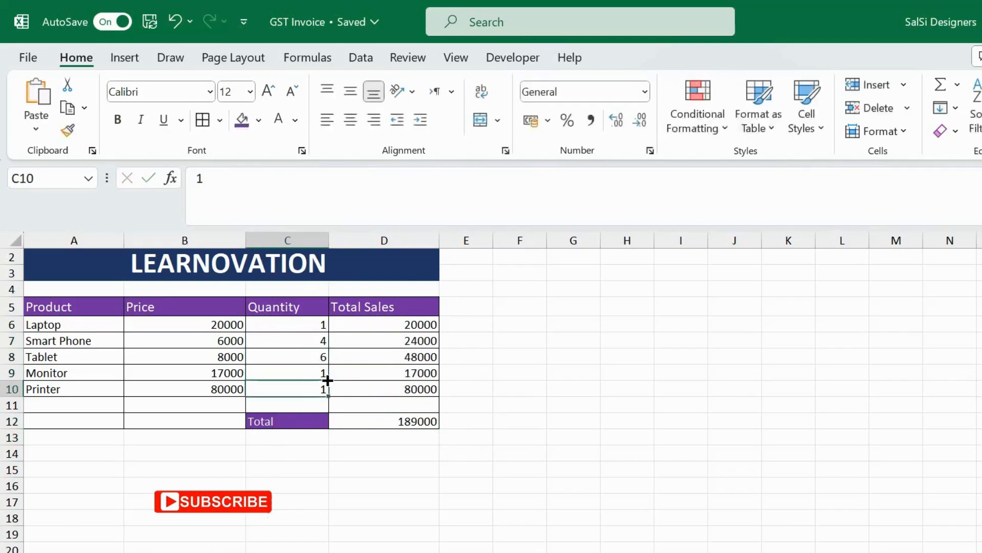
pyautogui.click(416, 374)
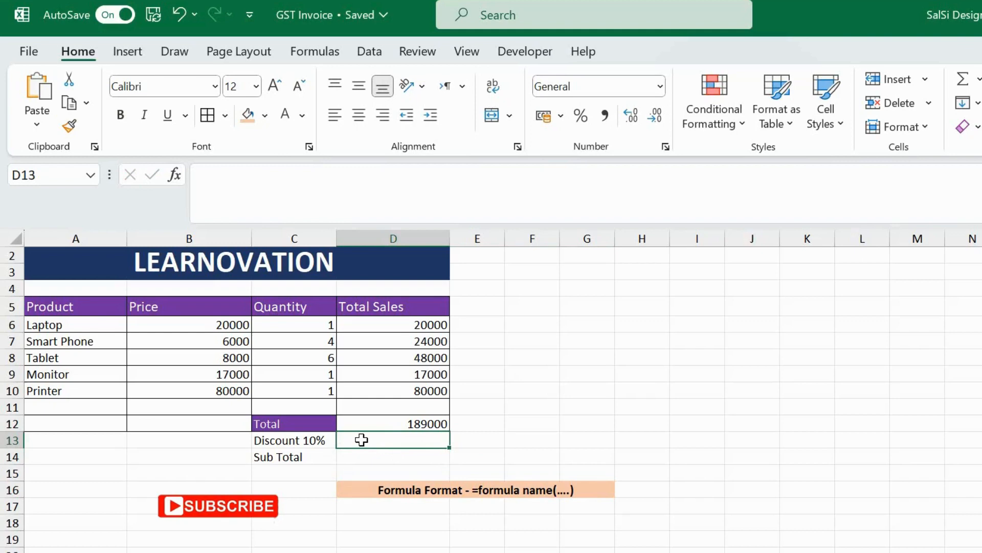
# - Calculate the 10% discount on the Total in D13 with the formula =D12*10%
pyautogui.write('=')
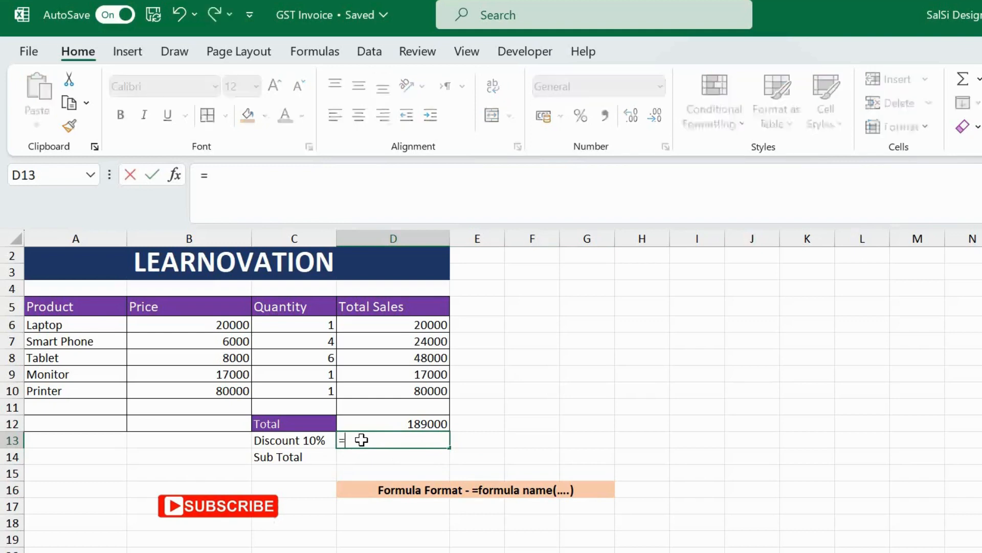
pyautogui.click(404, 420)
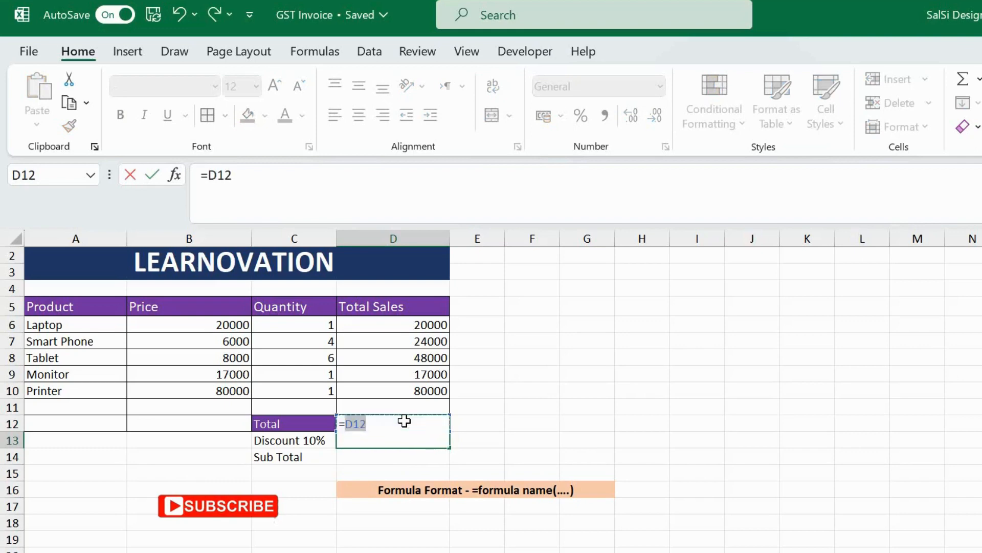
pyautogui.write('*')
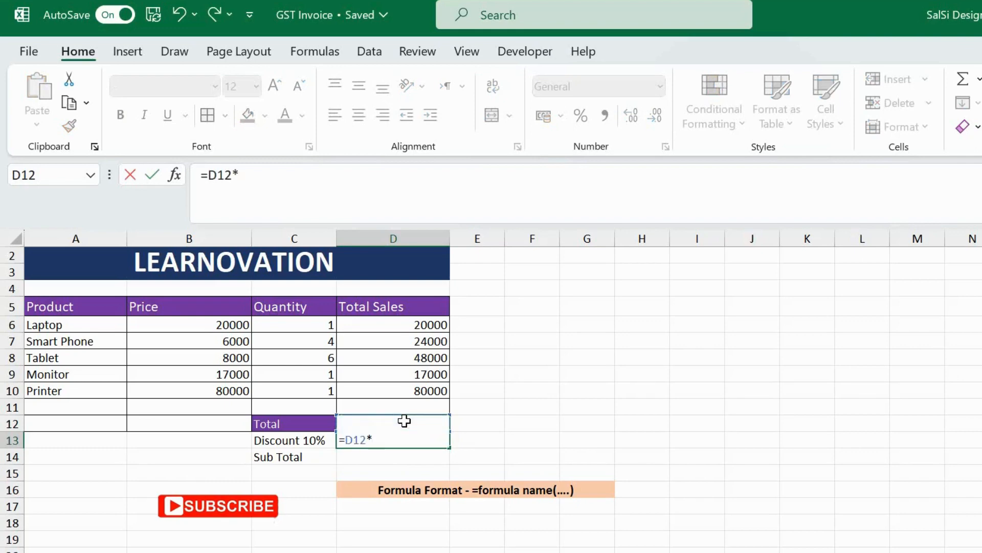
pyautogui.write('10%')
pyautogui.press('Return')
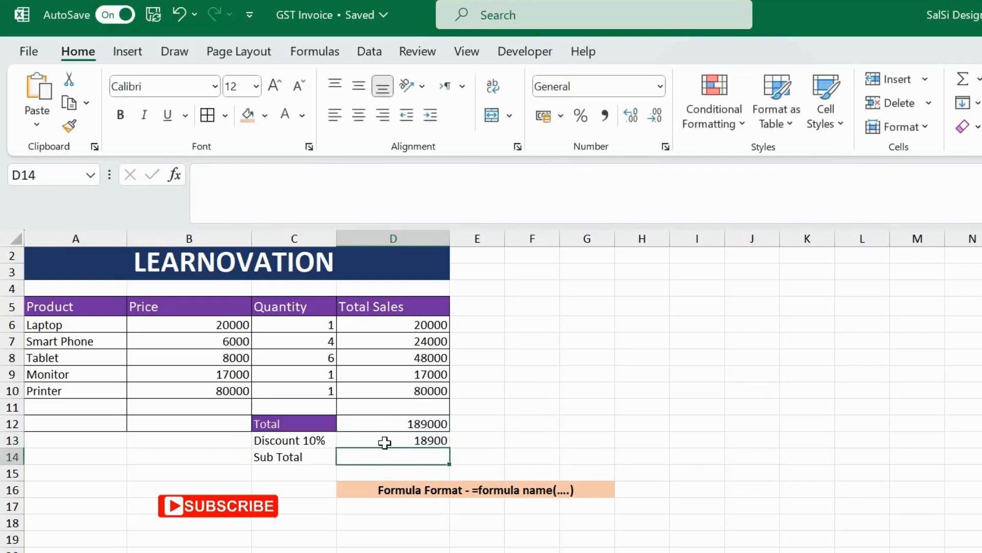
pyautogui.click(404, 441)
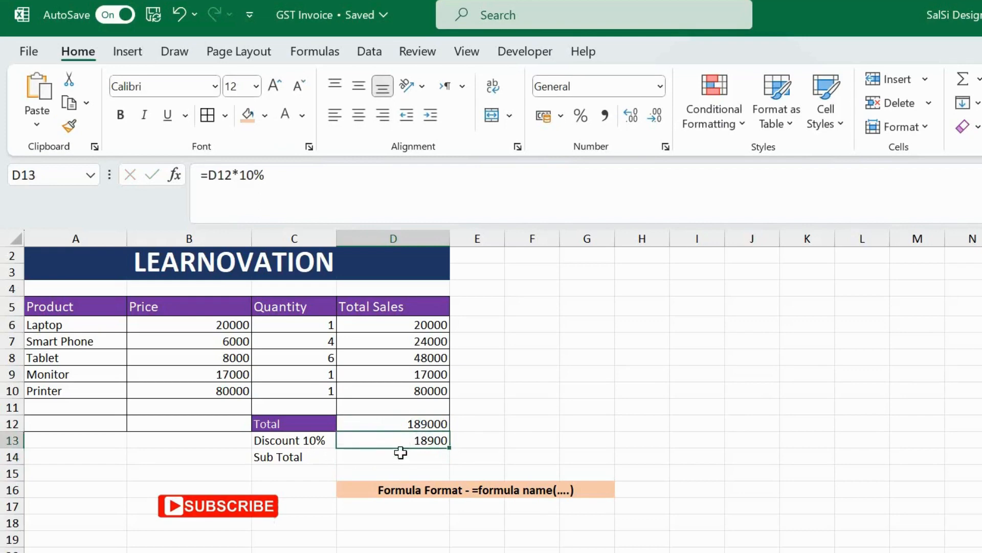
# - Calculate the Sub Total in D14 by subtracting the discount from the Total with =D12-D13
pyautogui.click(397, 459)
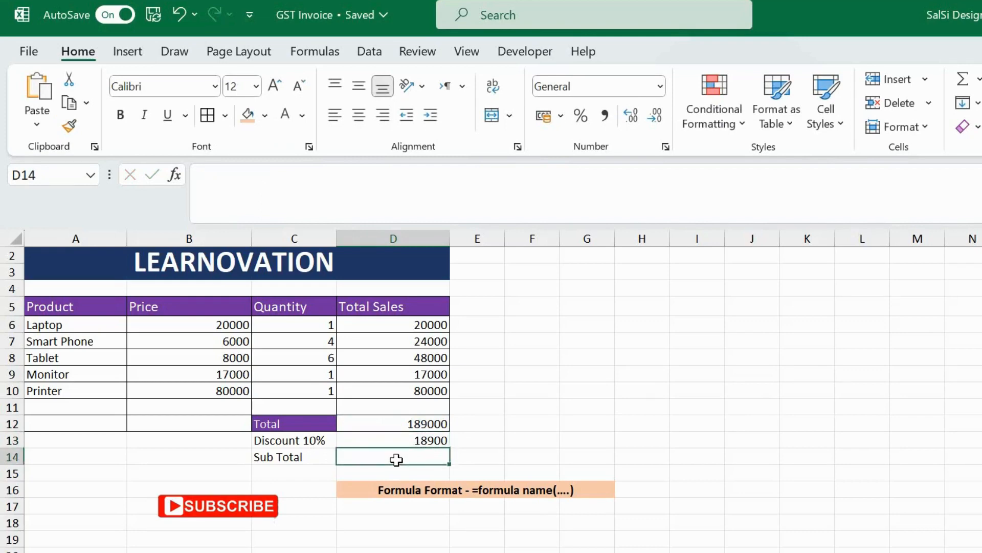
pyautogui.write('=')
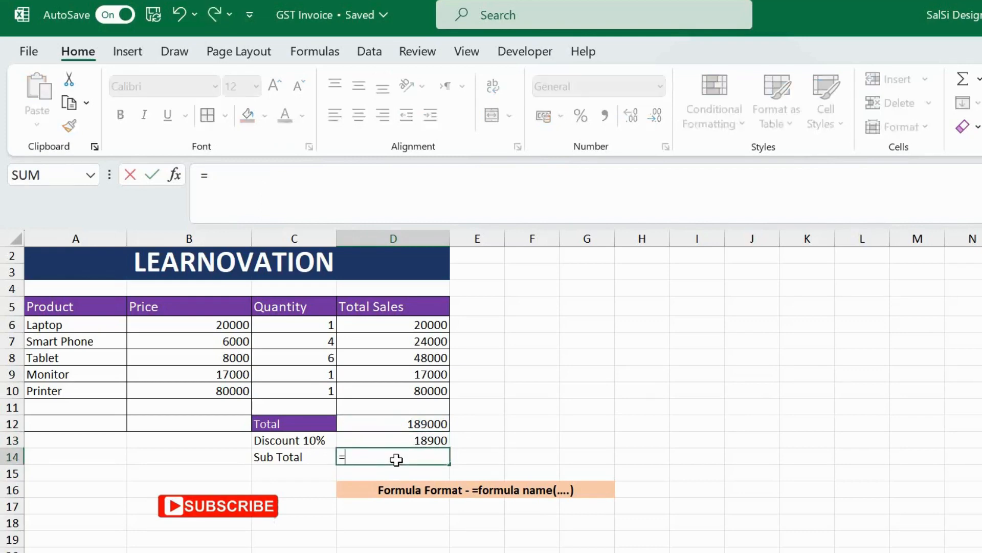
pyautogui.click(425, 424)
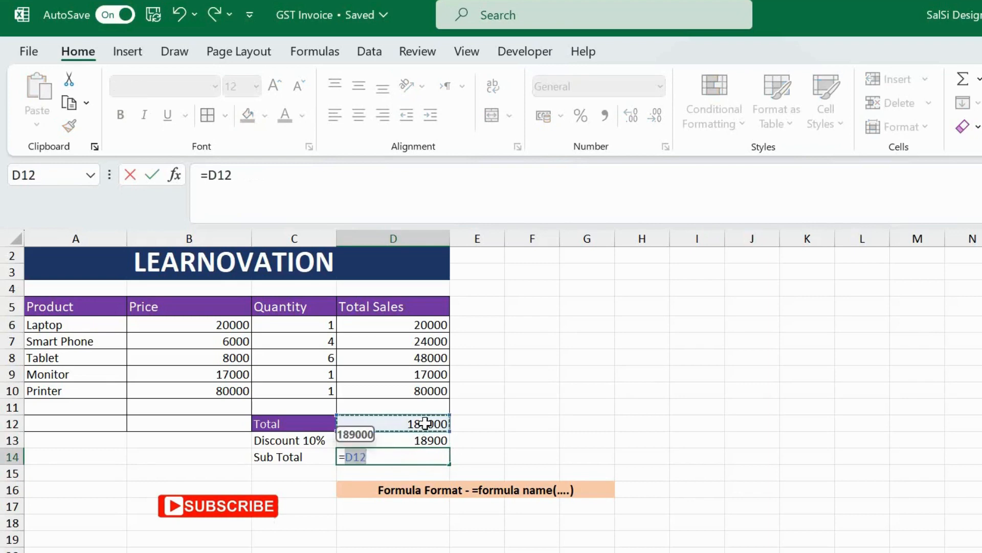
pyautogui.write('-')
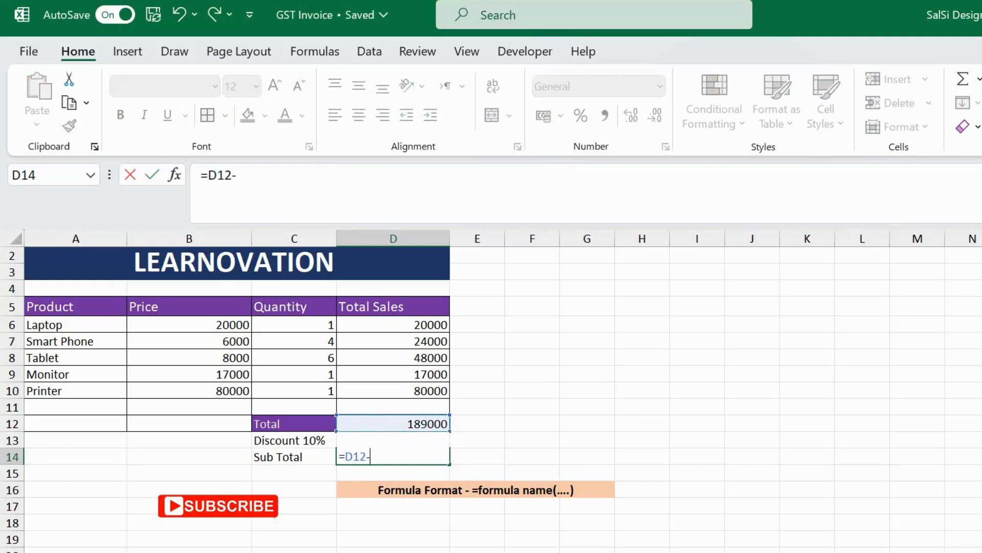
pyautogui.click(433, 422)
pyautogui.press('Down')
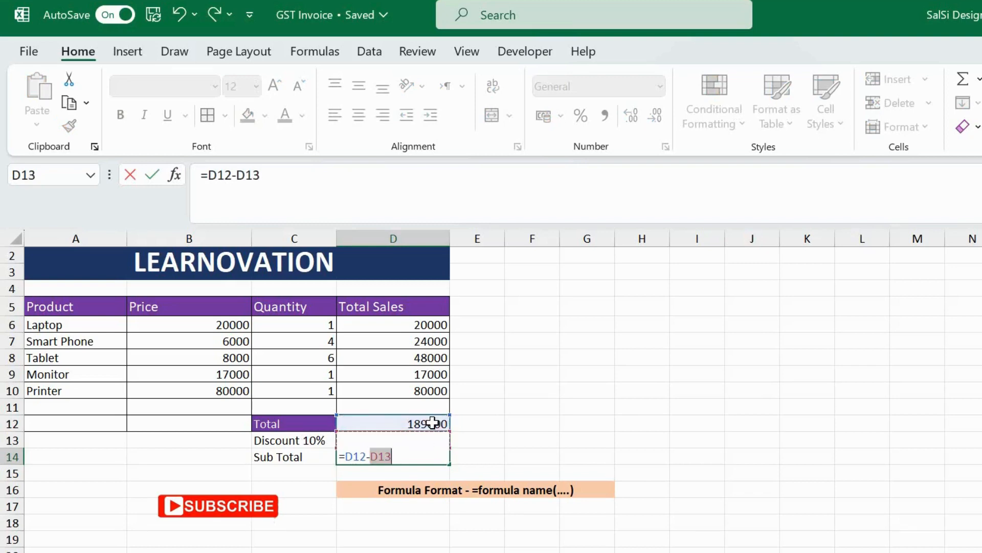
pyautogui.press('Return')
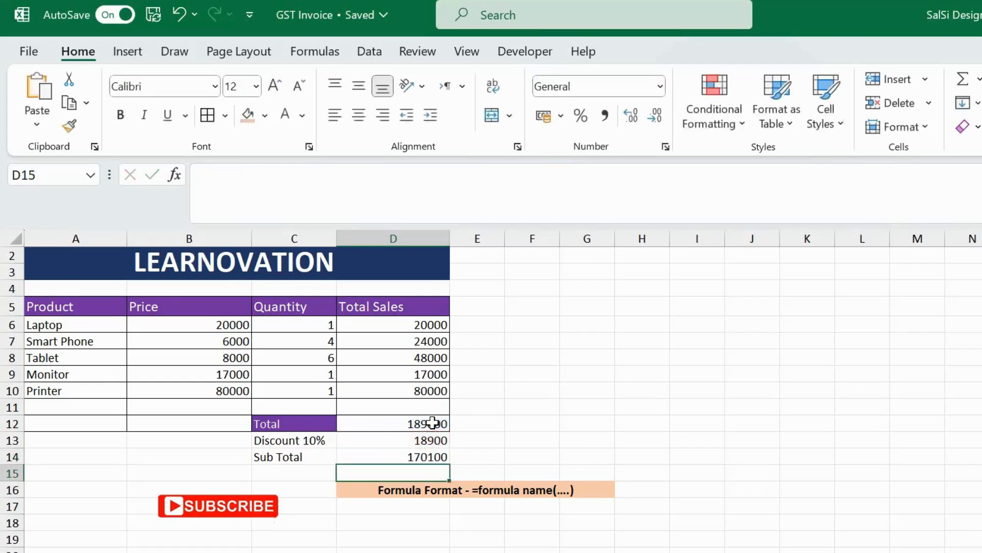
pyautogui.click(410, 454)
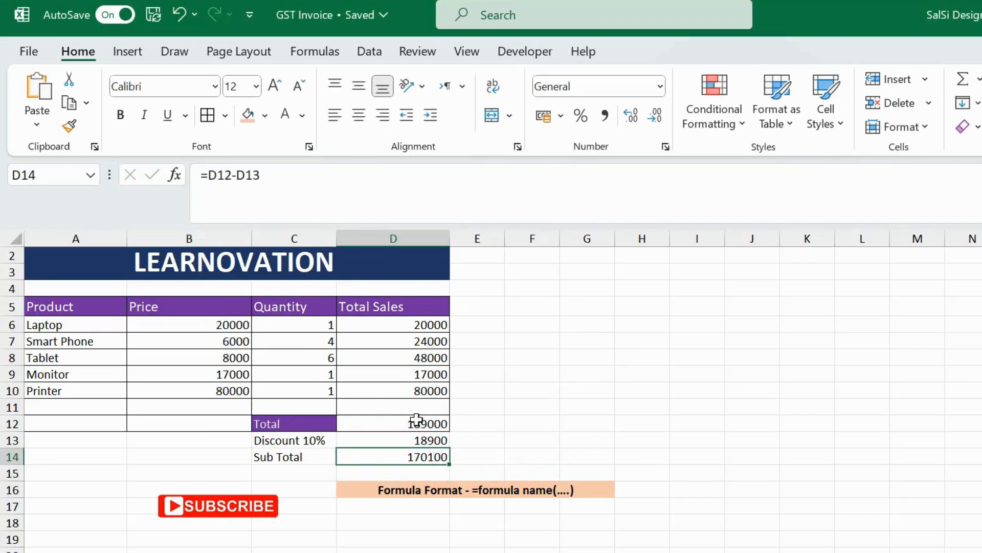
# - Browse the available functions by category, including Financial, Logical, Text, Date & Time and Lookup & Reference
pyautogui.click(426, 506)
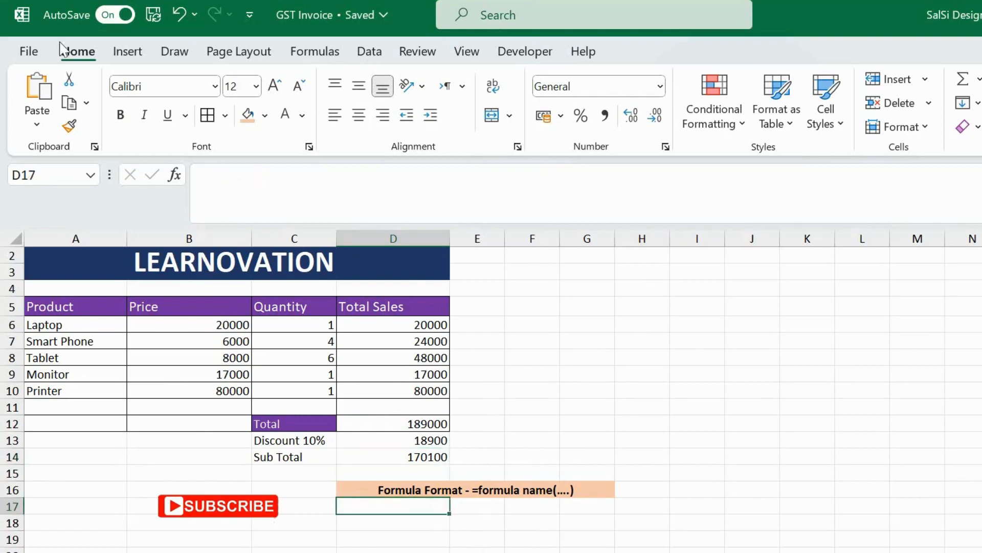
pyautogui.click(302, 52)
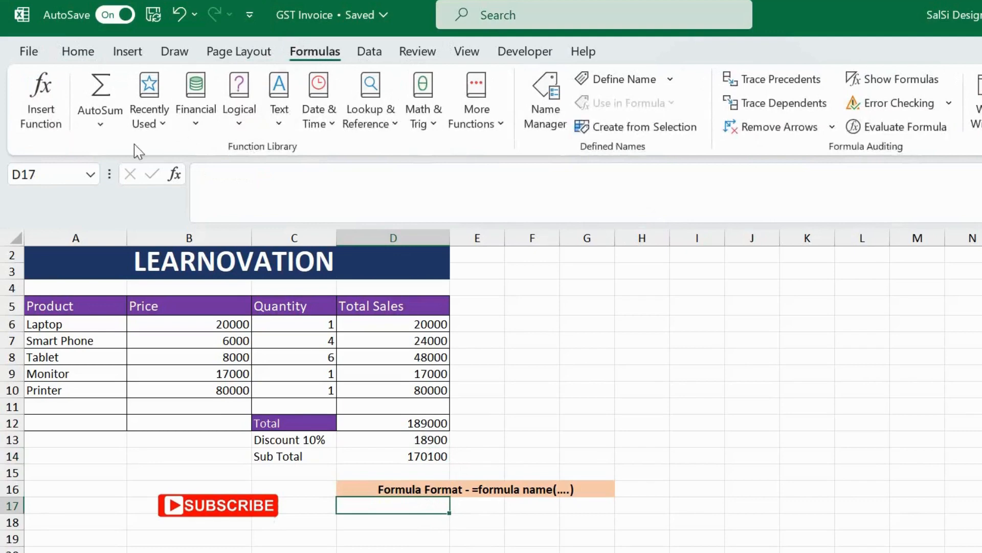
pyautogui.click(194, 132)
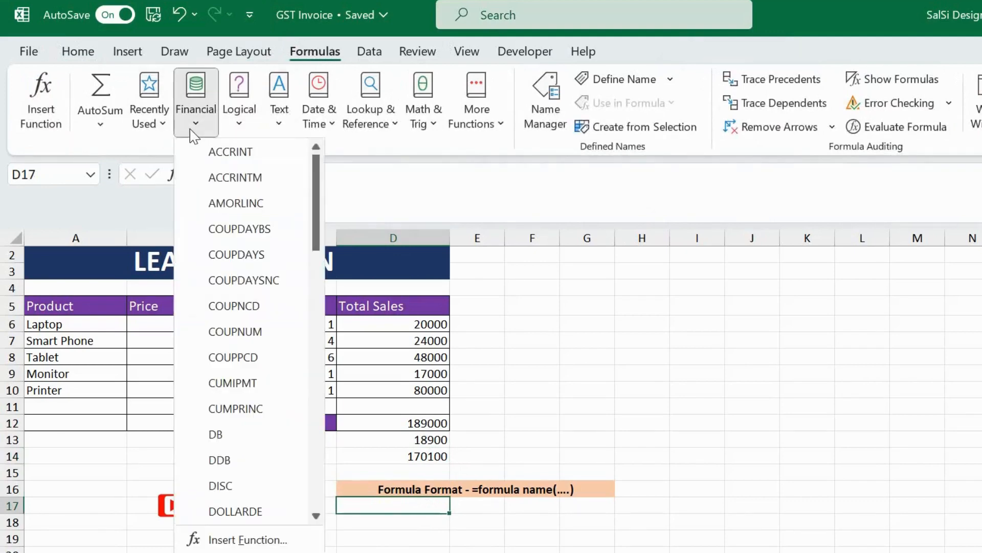
pyautogui.click(249, 127)
pyautogui.click(278, 124)
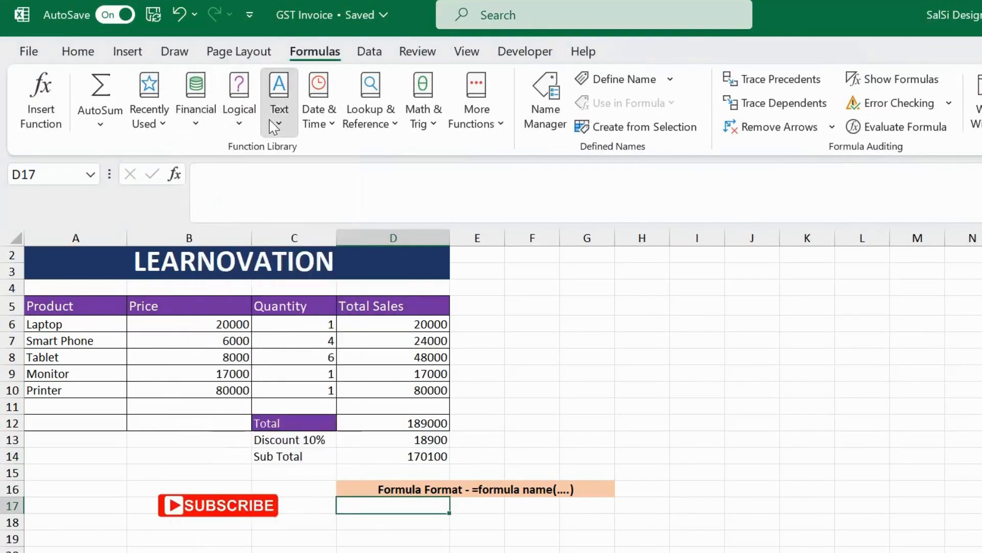
pyautogui.click(327, 127)
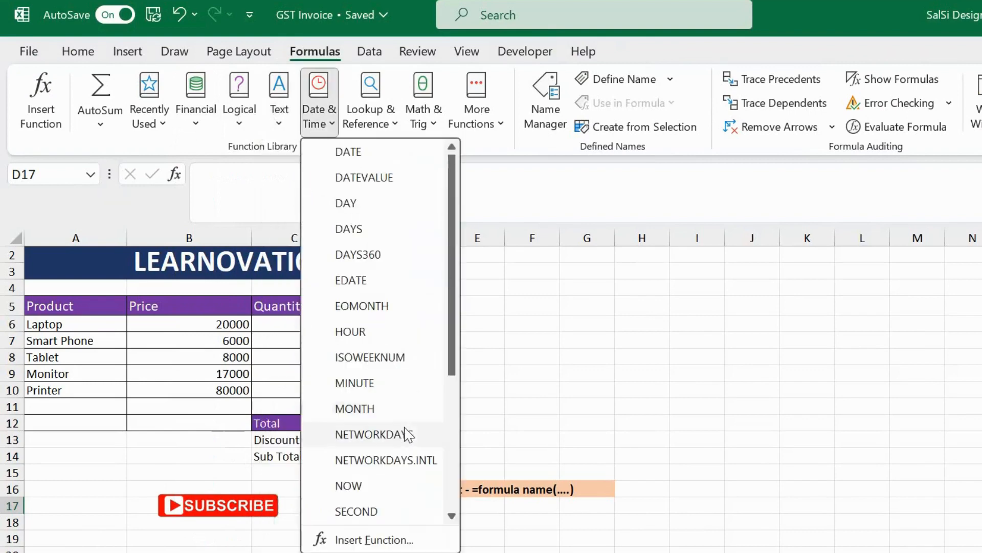
pyautogui.click(393, 127)
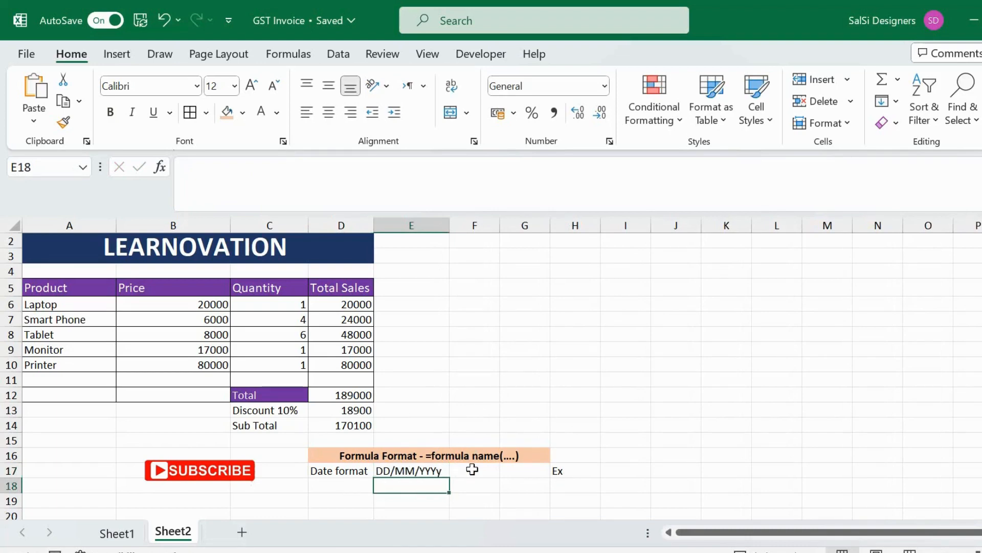
# - Clear the date format notes from cells C17 to H17
pyautogui.moveTo(300, 468)
pyautogui.mouseDown()
pyautogui.moveTo(548, 482)
pyautogui.moveTo(571, 472)
pyautogui.mouseUp()
pyautogui.press('Delete')
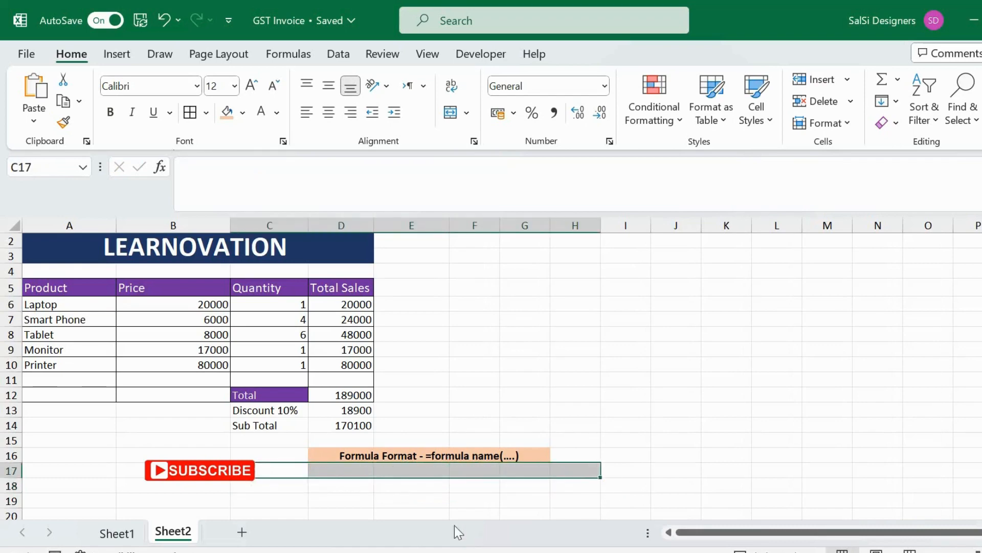
# - Add the numbers 10, 45 and 90 in cell F15 with the formula =SUM(10,45,90), and reselect the cell
pyautogui.click(466, 432)
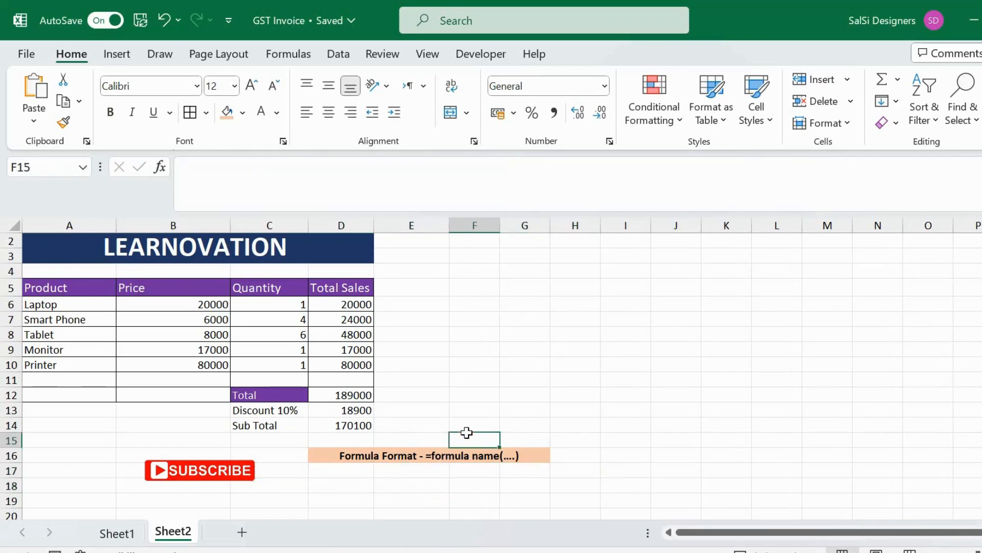
pyautogui.write('=sum')
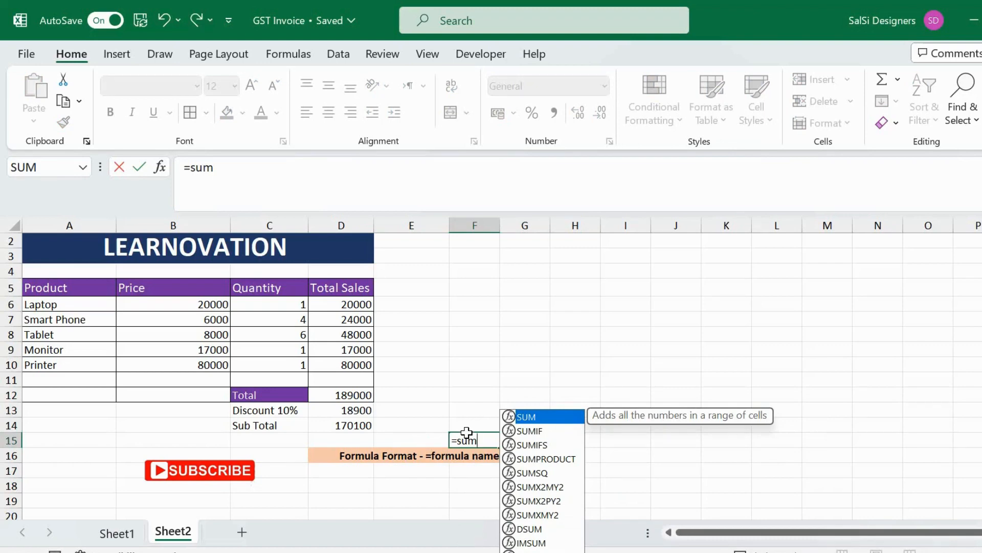
pyautogui.write('(')
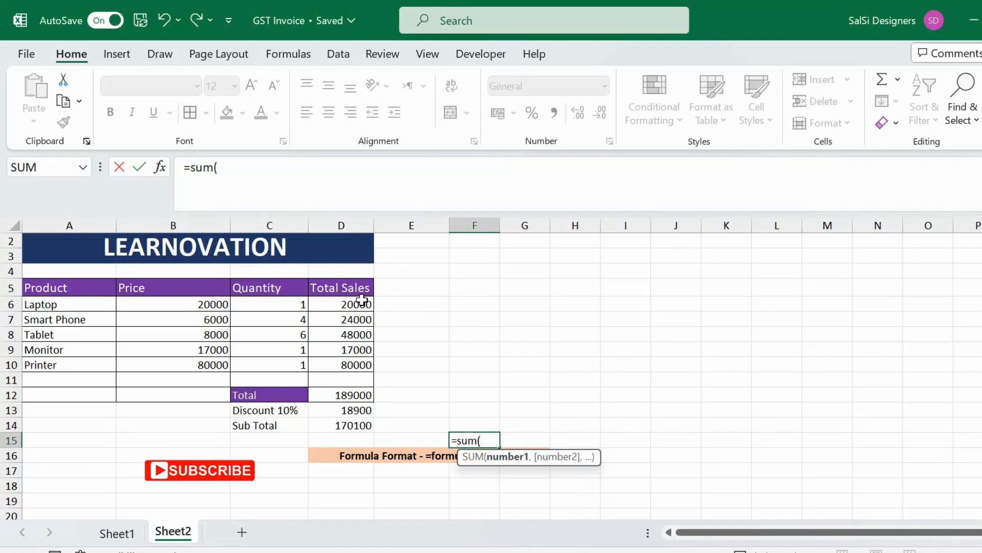
pyautogui.write('10,')
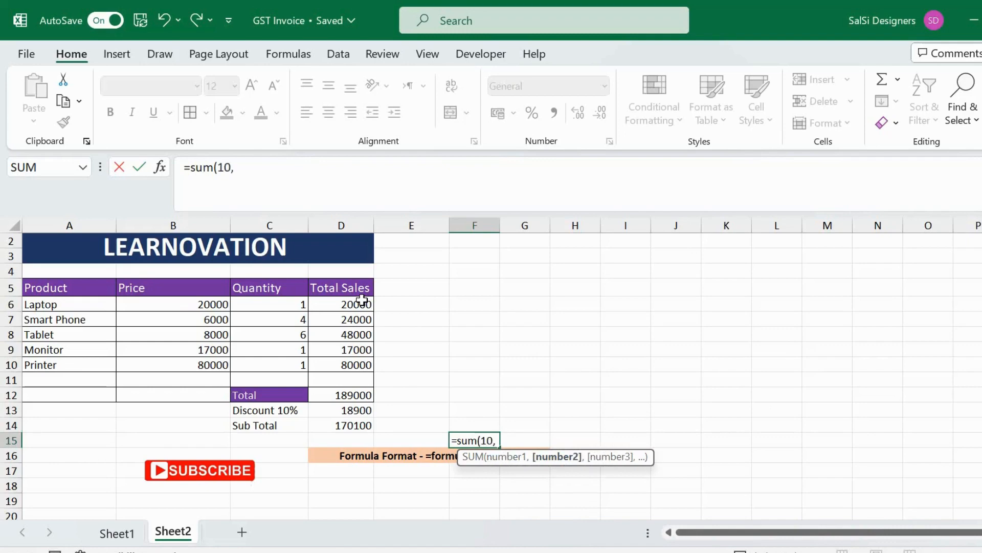
pyautogui.write('45,')
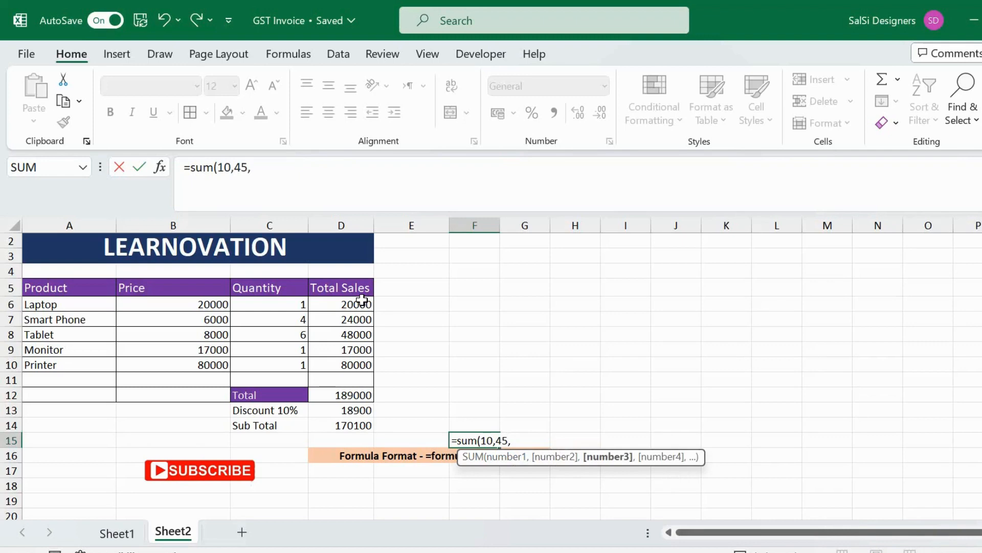
pyautogui.press('BackSpace')
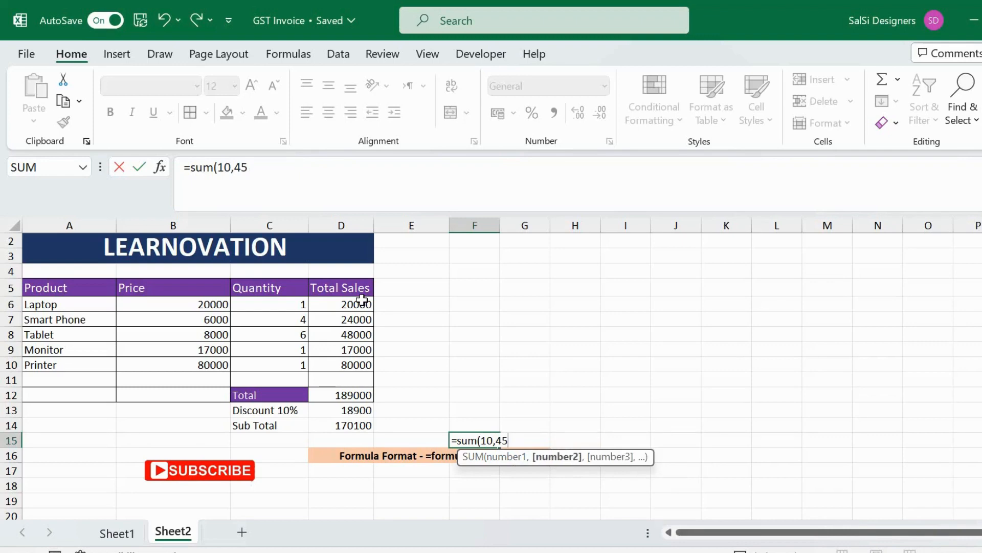
pyautogui.write(',90')
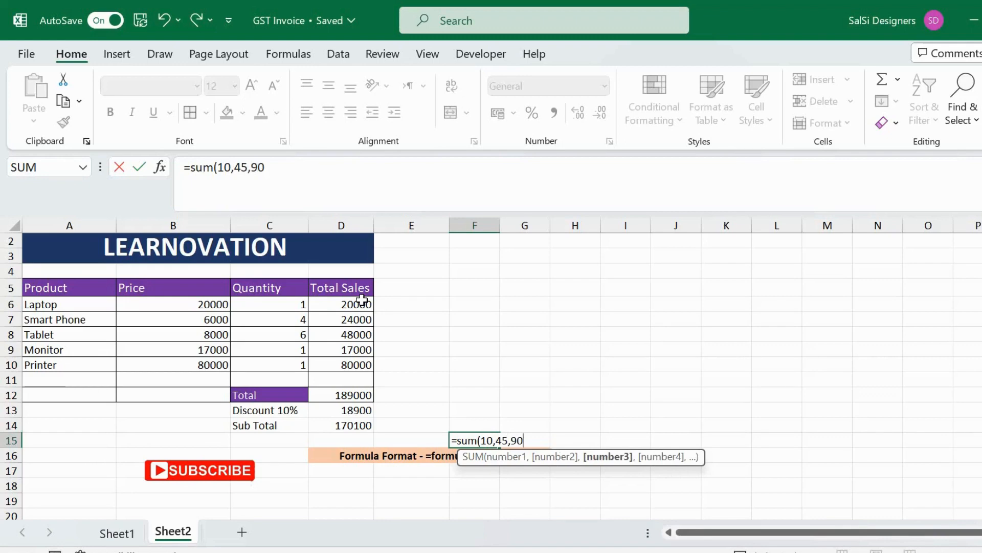
pyautogui.write(')')
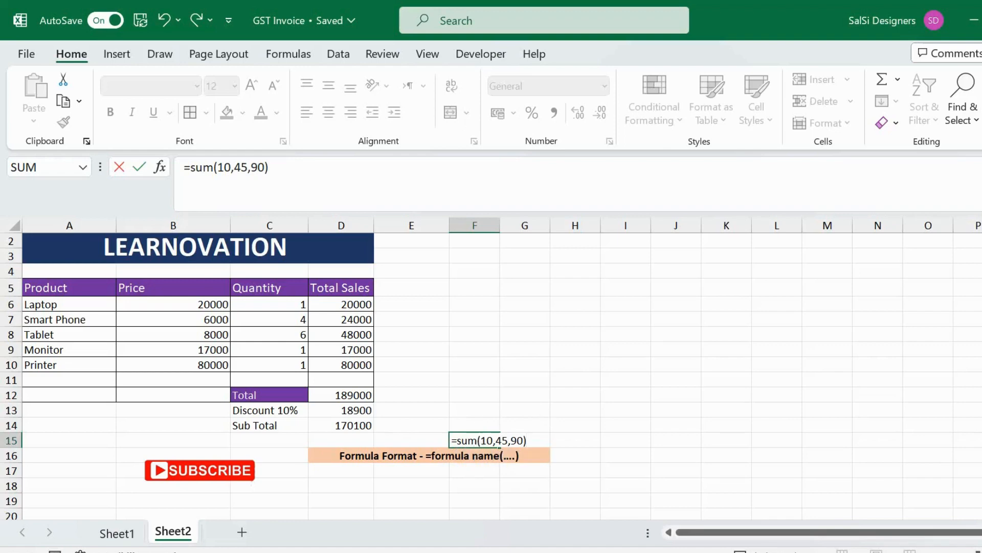
pyautogui.press('Return')
pyautogui.click(491, 442)
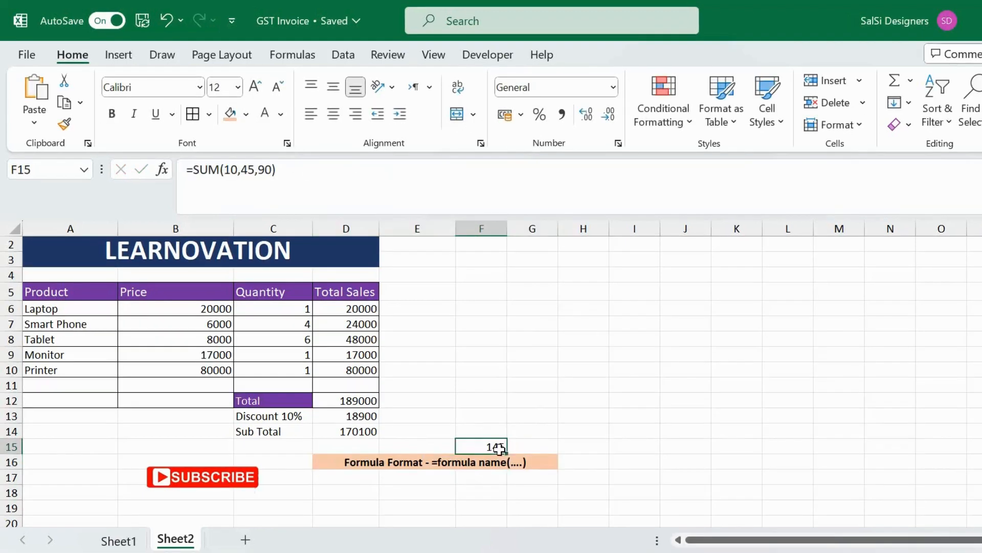